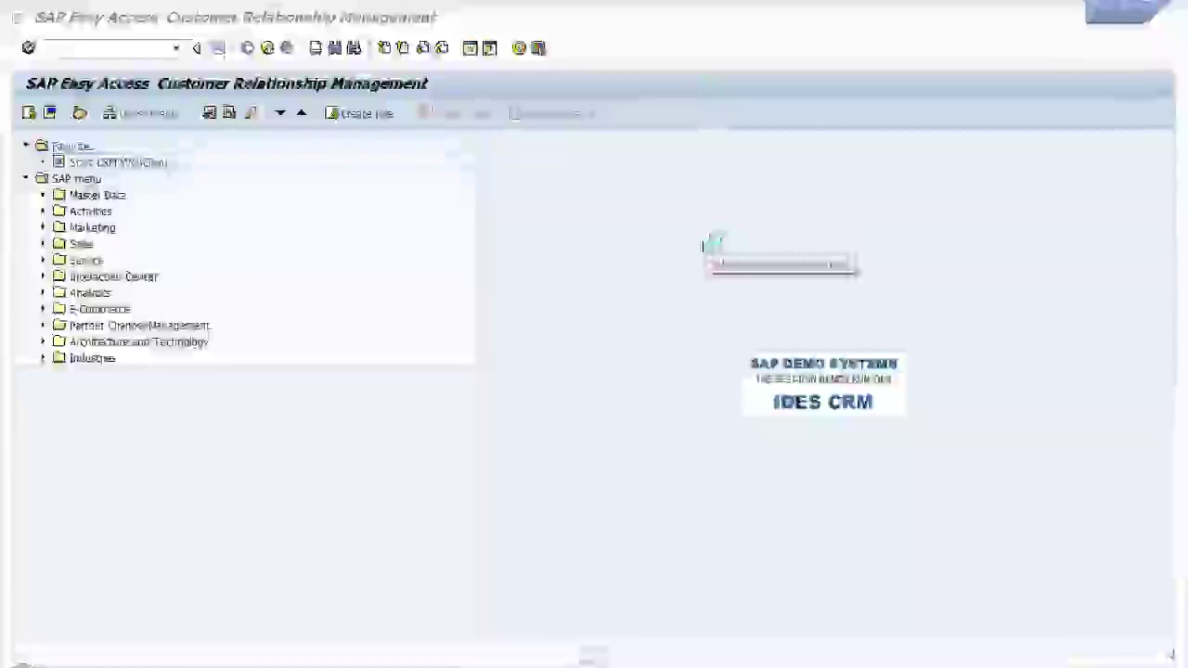
- Enter the transaction code genil_model_editor in the command field
{"action": "left_click", "coordinate": [72, 45]}
{"action": "type", "text": "ganil_"}
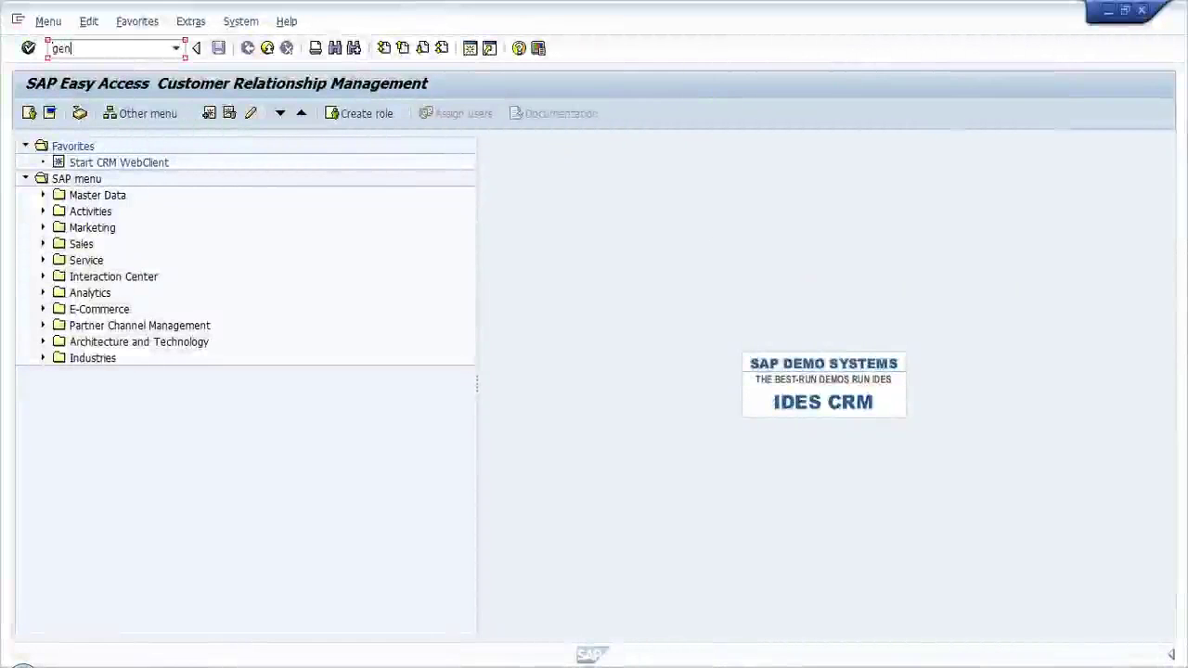
{"action": "type", "text": "model_editor"}
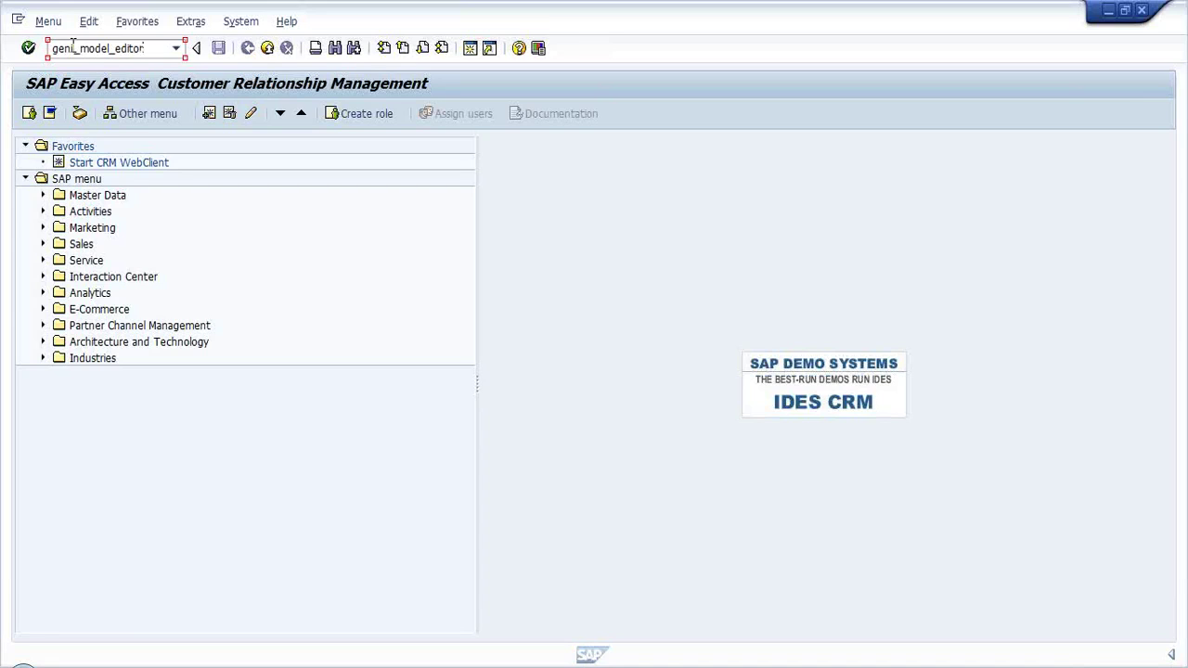
- Launch the GenIL Model Editor and change the component from ZMOB1 to ZMOB
{"action": "key", "text": "Return"}
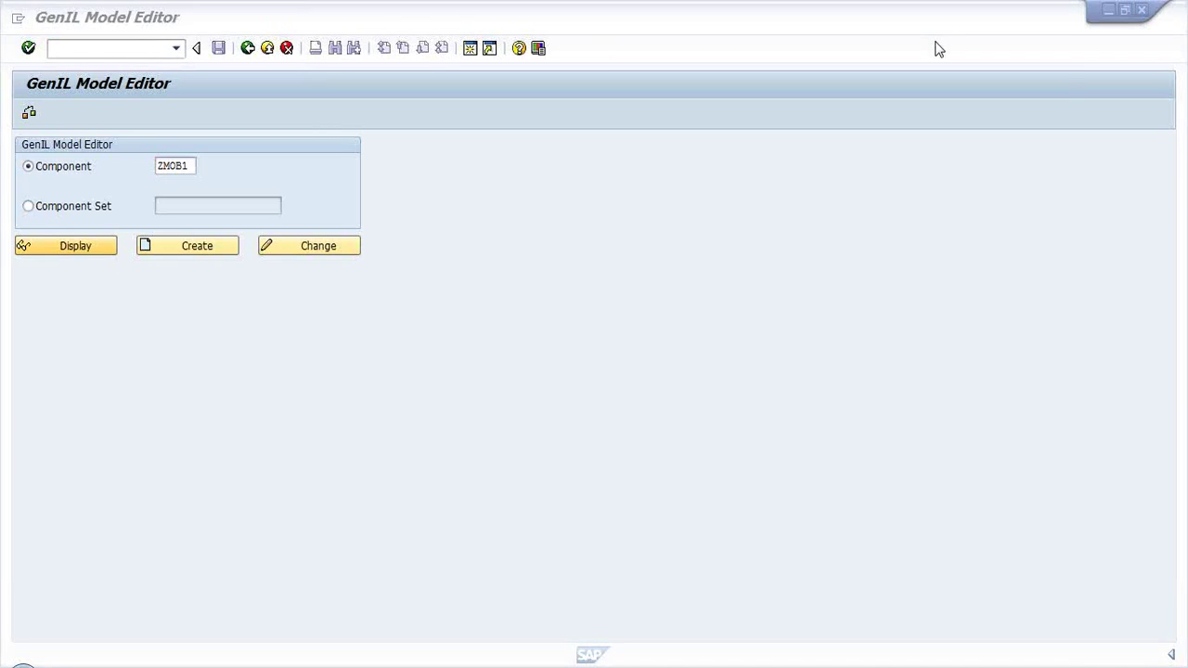
{"action": "left_click", "coordinate": [1087, 655]}
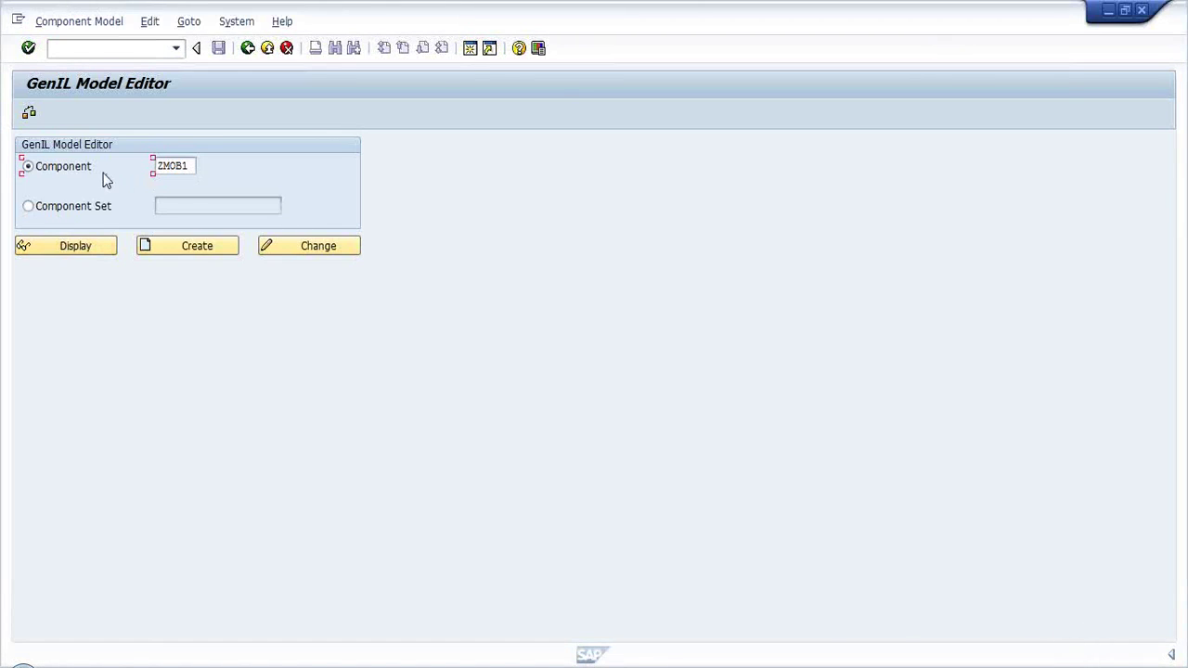
{"action": "left_click", "coordinate": [196, 166]}
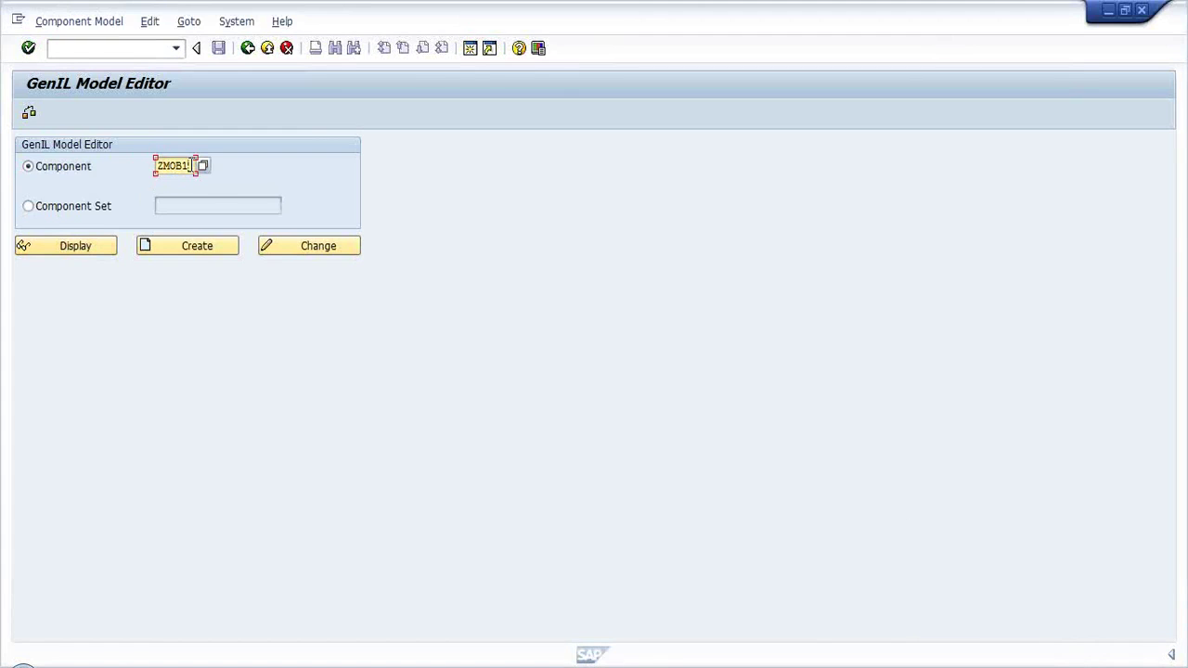
{"action": "key", "text": "BackSpace"}
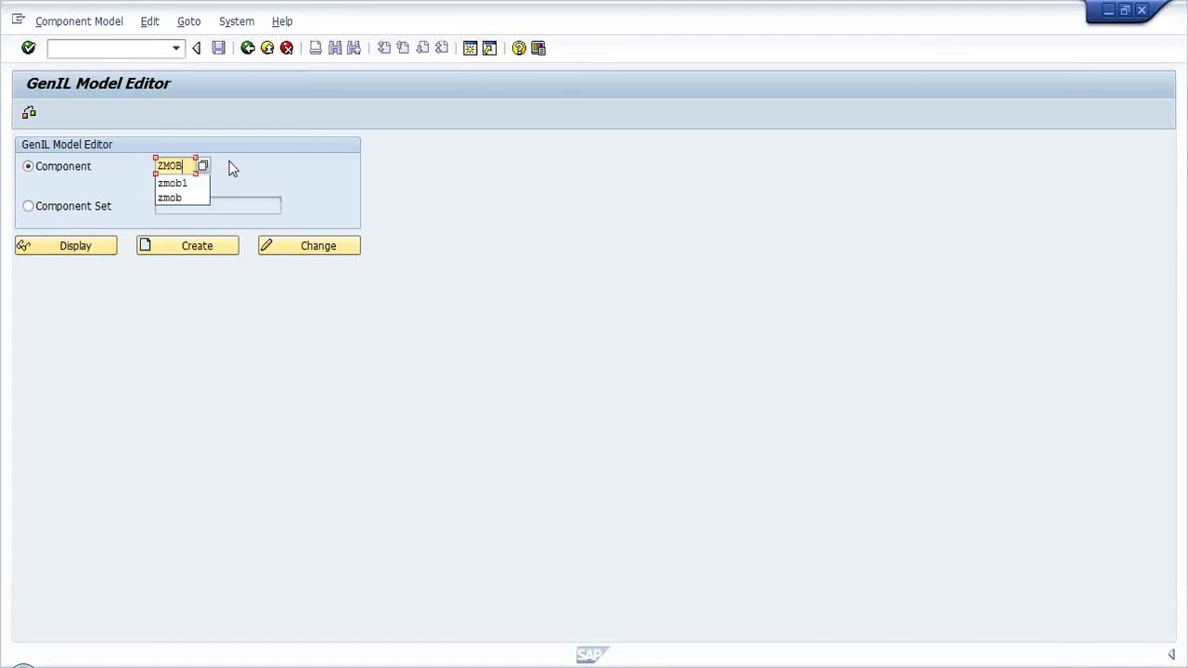
{"action": "left_click", "coordinate": [273, 168]}
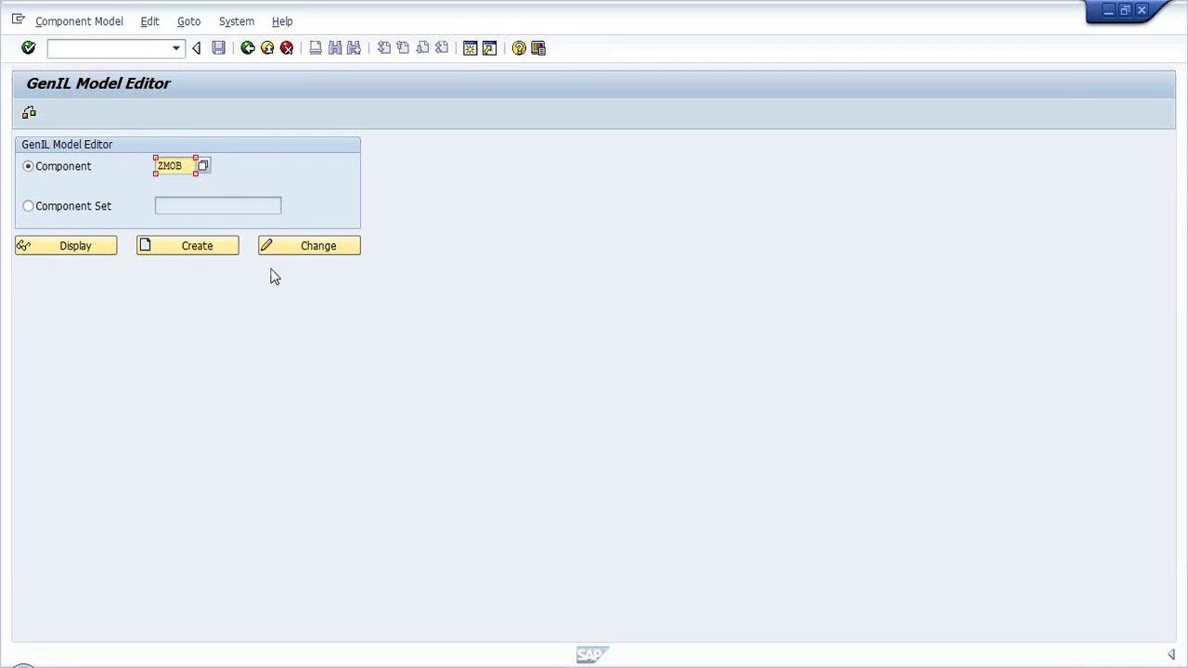
- Open component ZMOB in change mode, with implementation class ZCL_GENIL_MOBILE_DETAILS_COMP
{"action": "left_click", "coordinate": [315, 252]}
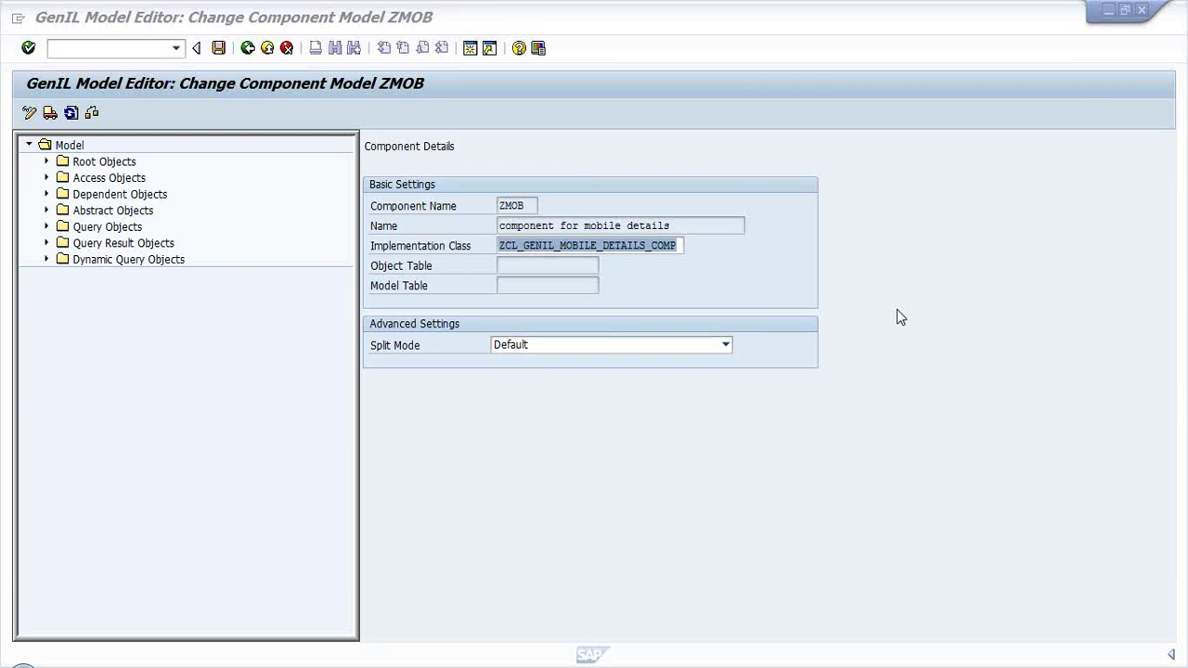
{"action": "left_click", "coordinate": [937, 54]}
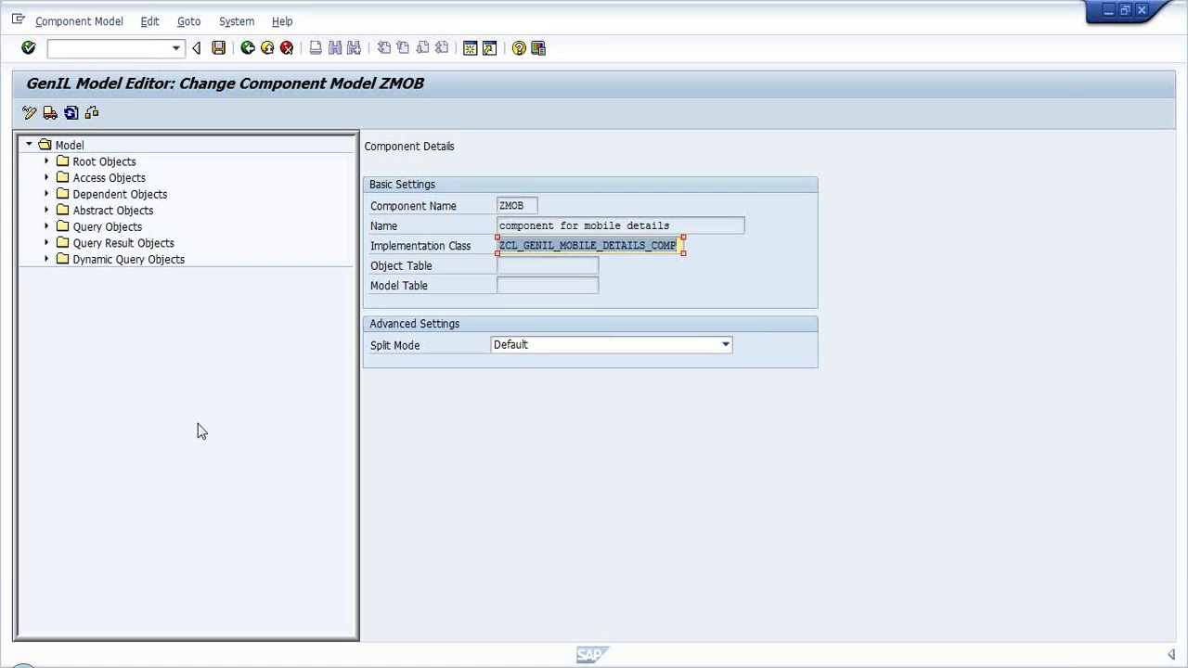
{"action": "left_click", "coordinate": [121, 163]}
{"action": "left_click_drag", "start_coordinate": [534, 206], "coordinate": [489, 206]}
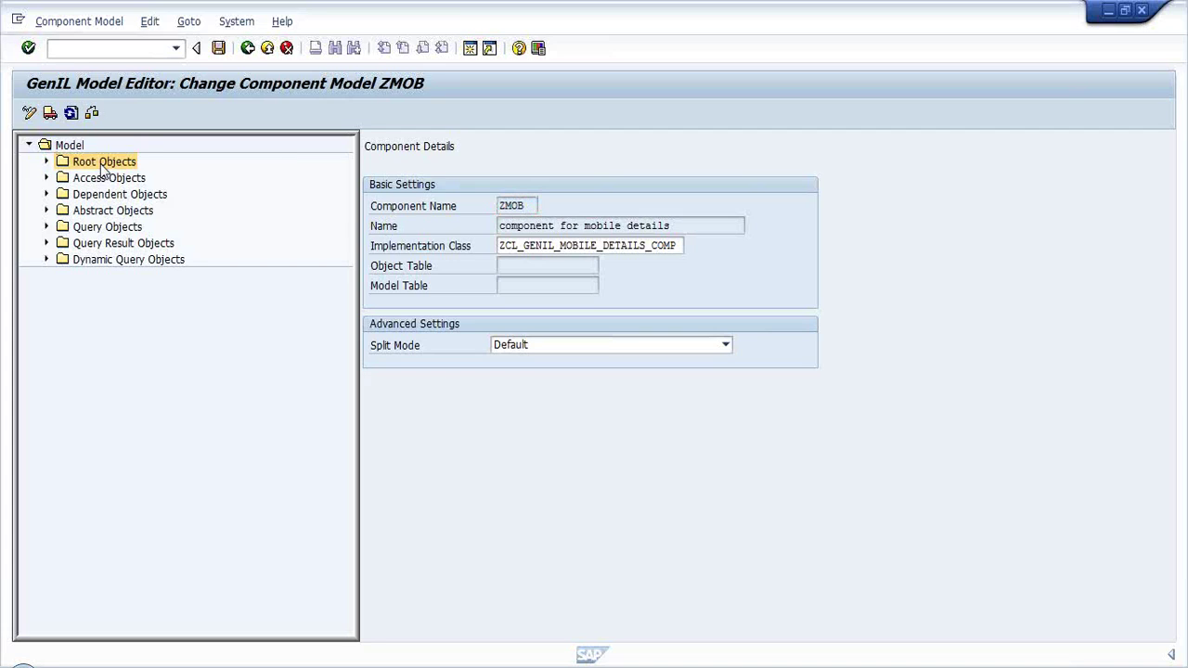
- Create root object Mobiles under Root Objects and show its details
{"action": "right_click", "coordinate": [104, 166]}
{"action": "left_click", "coordinate": [130, 177]}
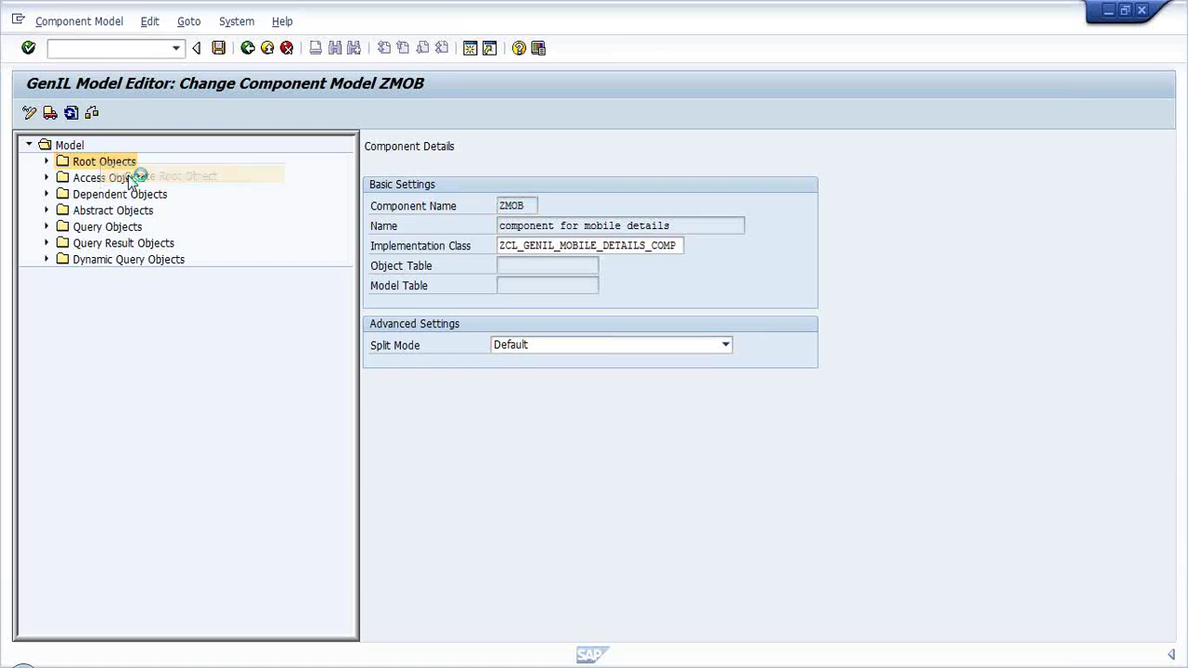
{"action": "type", "text": "M"}
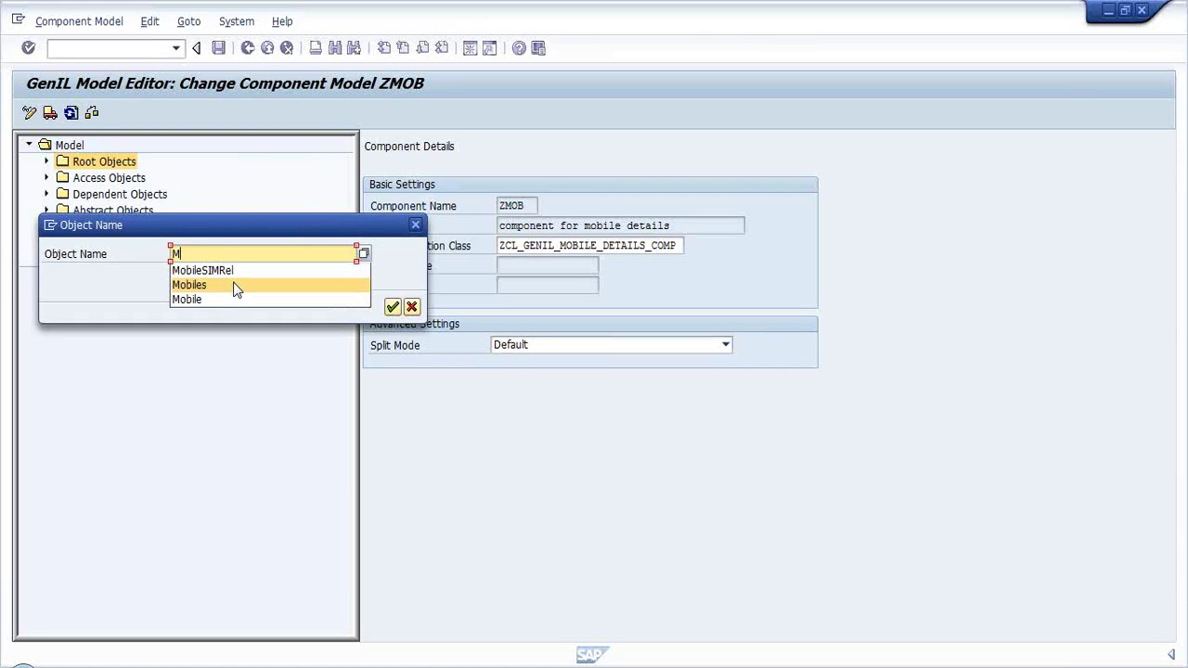
{"action": "left_click", "coordinate": [190, 284]}
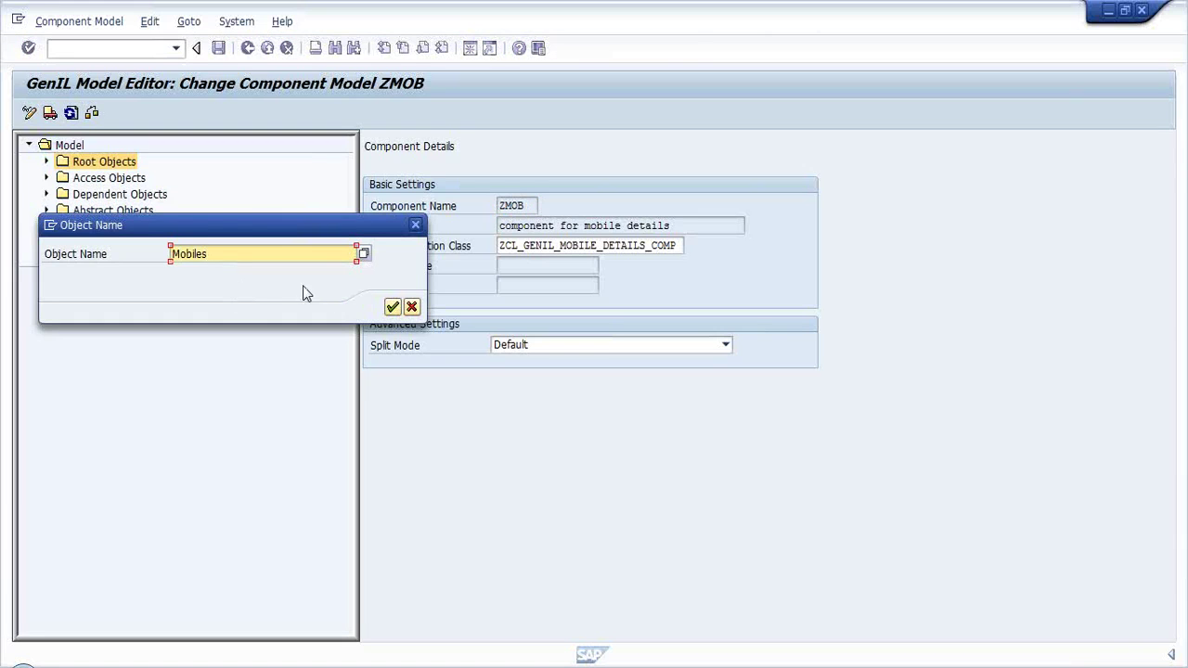
{"action": "left_click", "coordinate": [392, 306]}
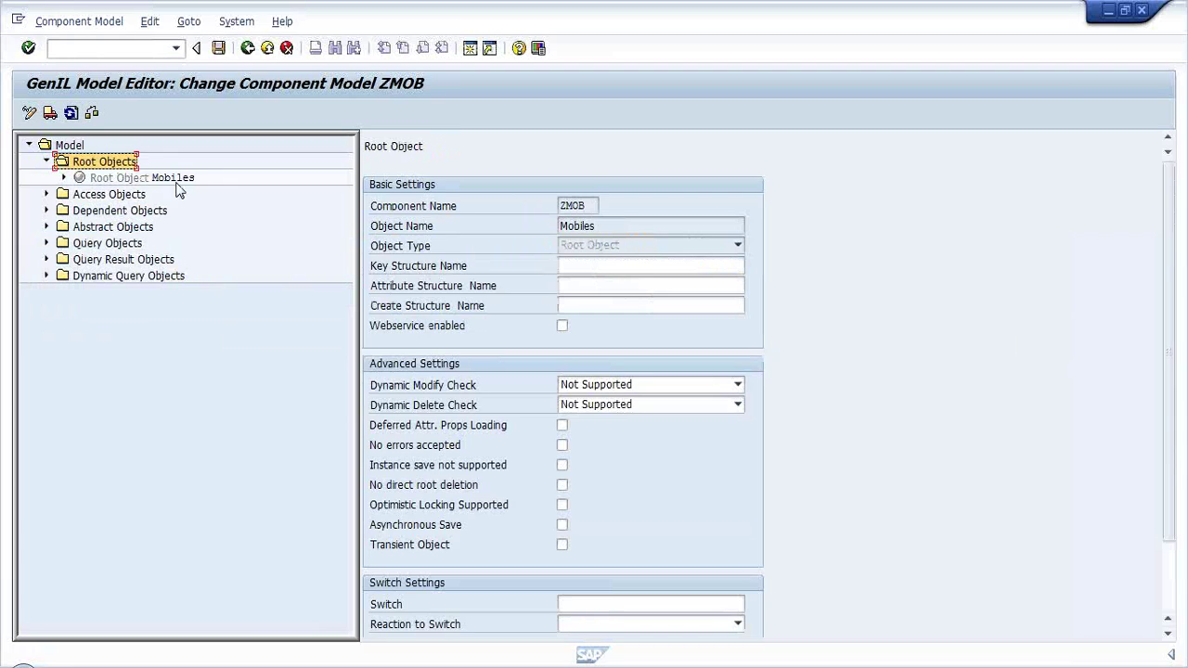
{"action": "left_click", "coordinate": [173, 180]}
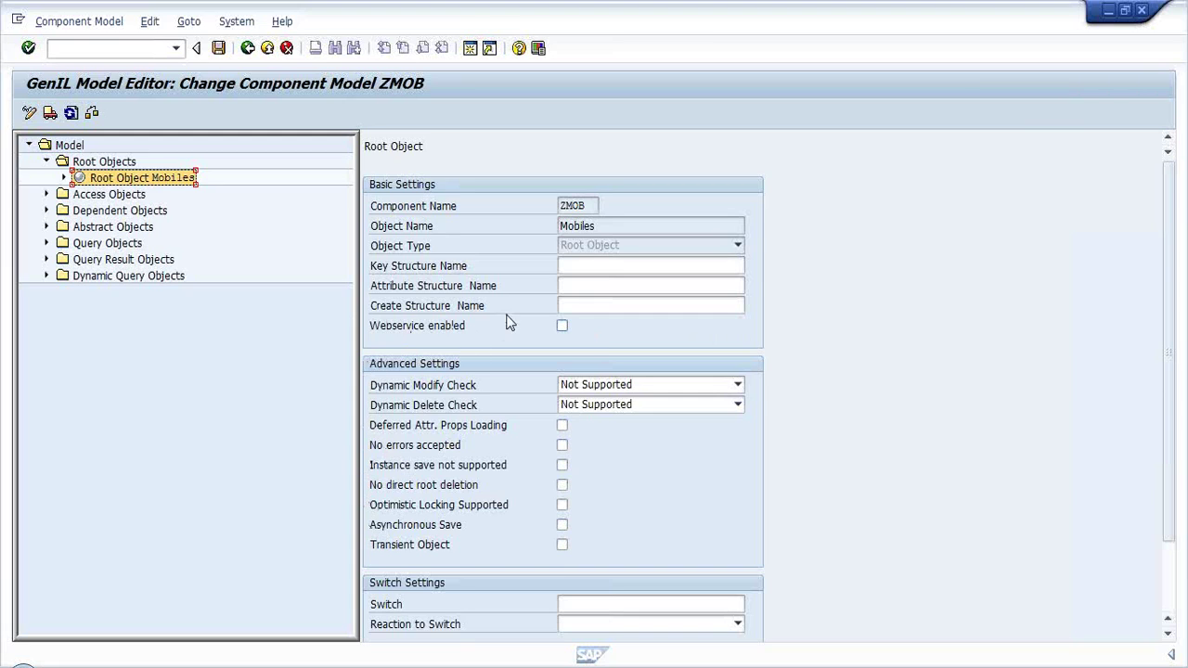
- Go back from table ZSM_SIM_DET_NK and enter database table zsm_mob_det_nk on the Dictionary start screen
{"action": "left_click", "coordinate": [586, 265]}
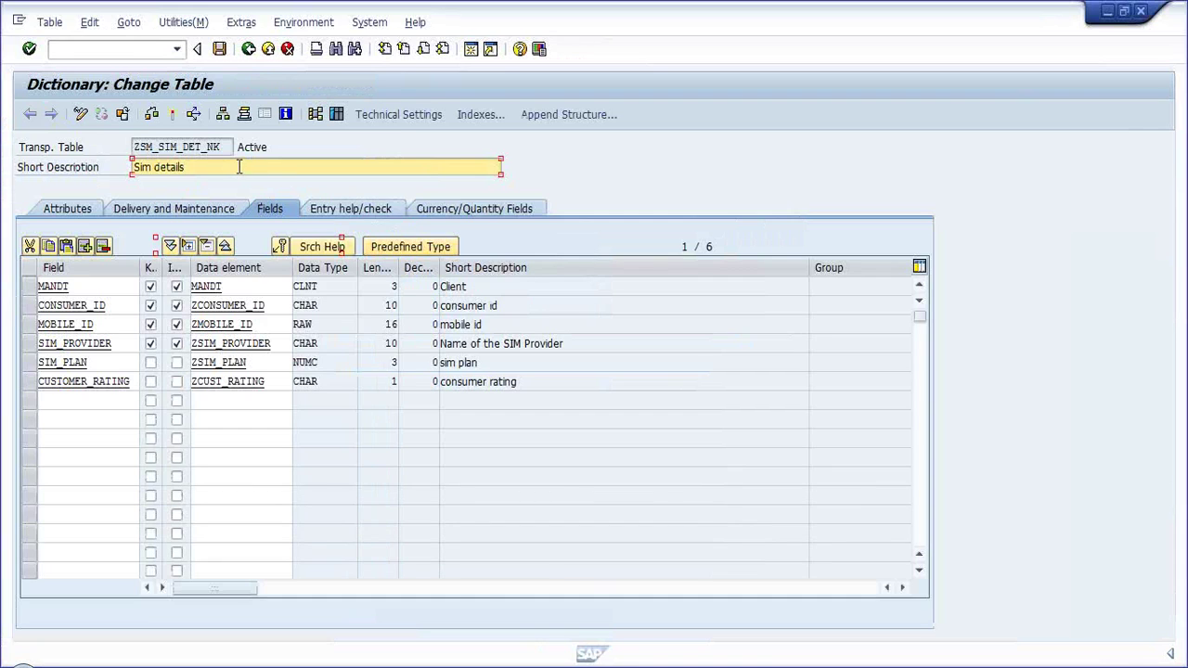
{"action": "left_click", "coordinate": [248, 50]}
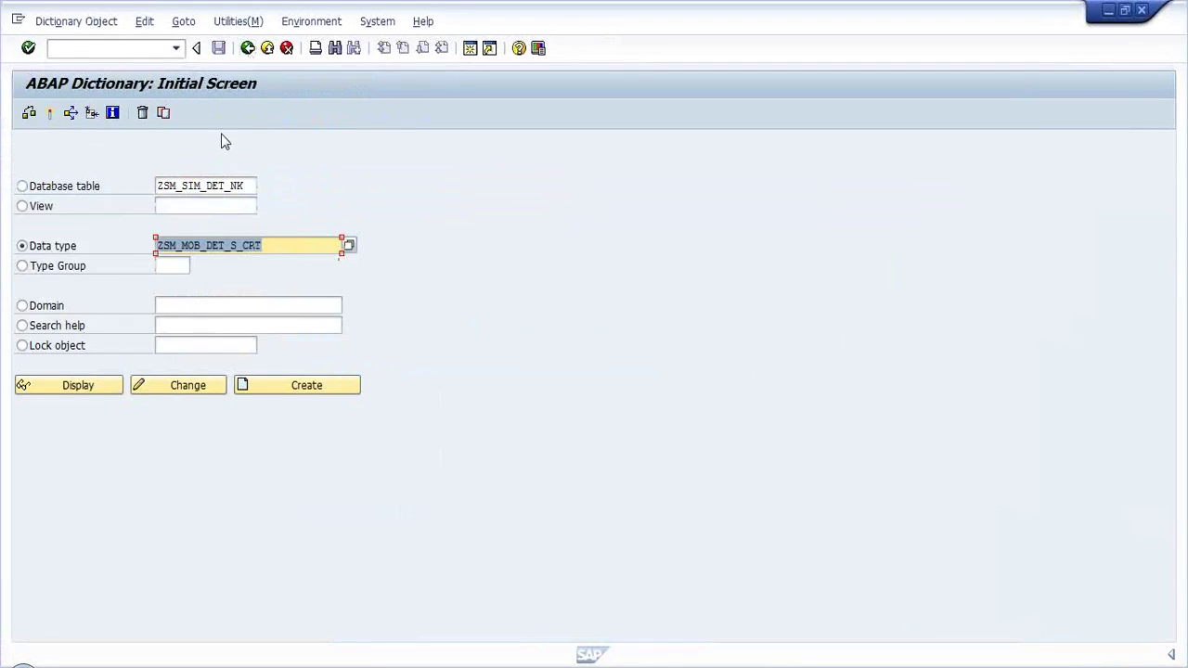
{"action": "left_click", "coordinate": [23, 187]}
{"action": "double_click", "coordinate": [249, 186]}
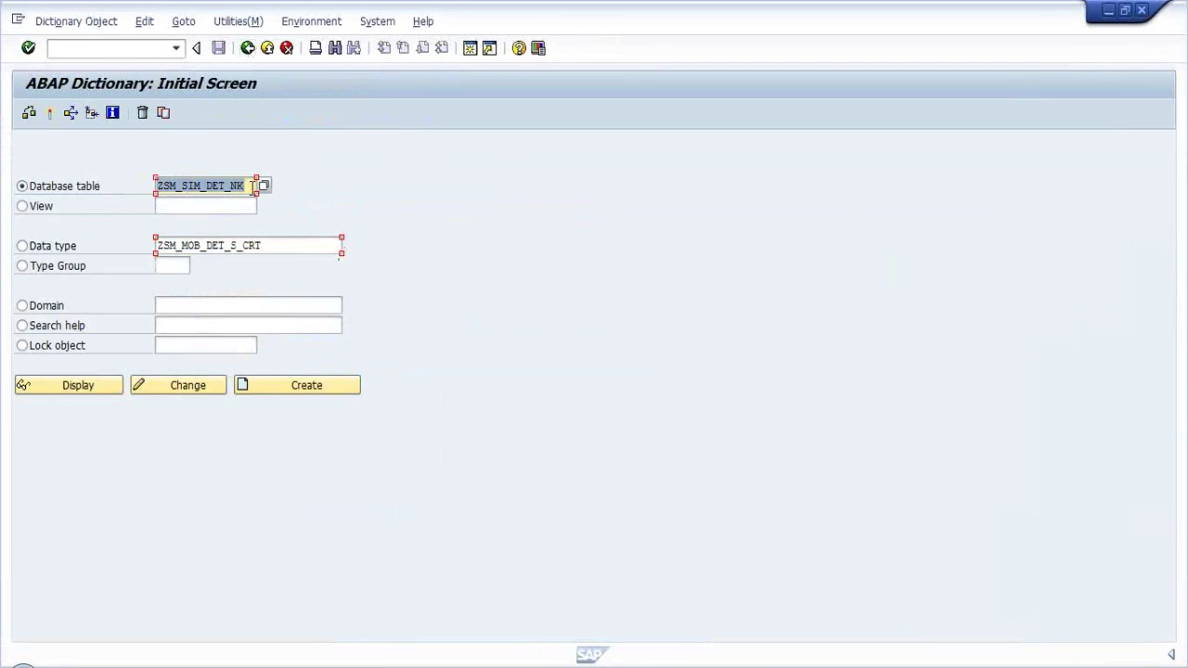
{"action": "type", "text": "z"}
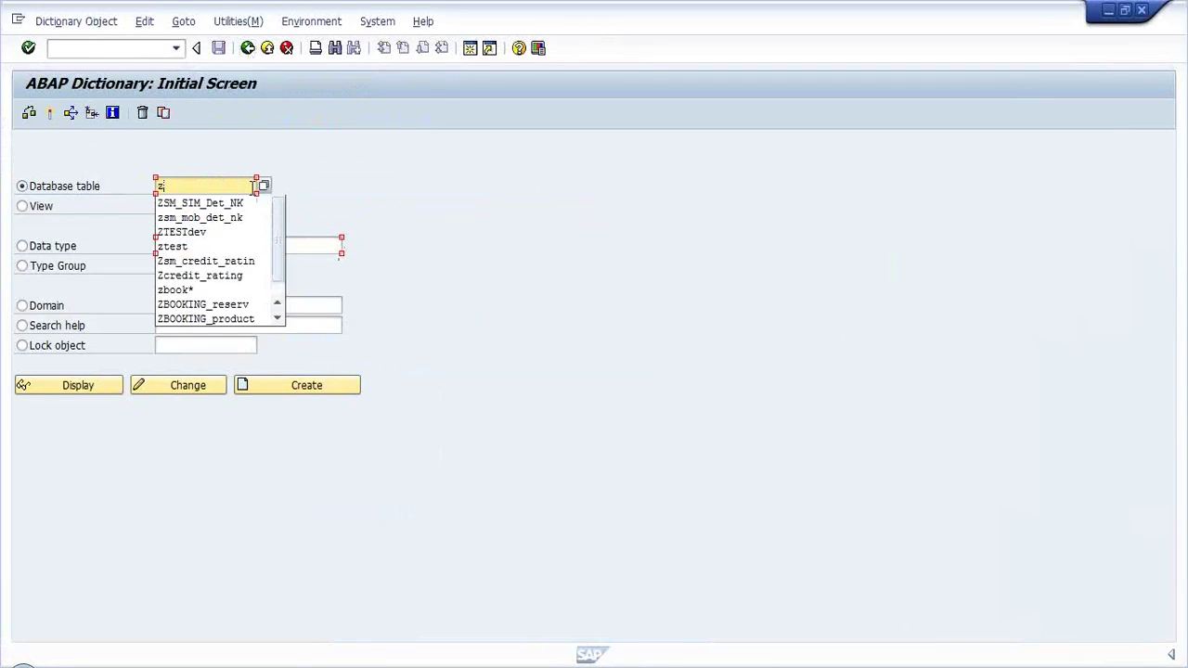
{"action": "type", "text": "sm"}
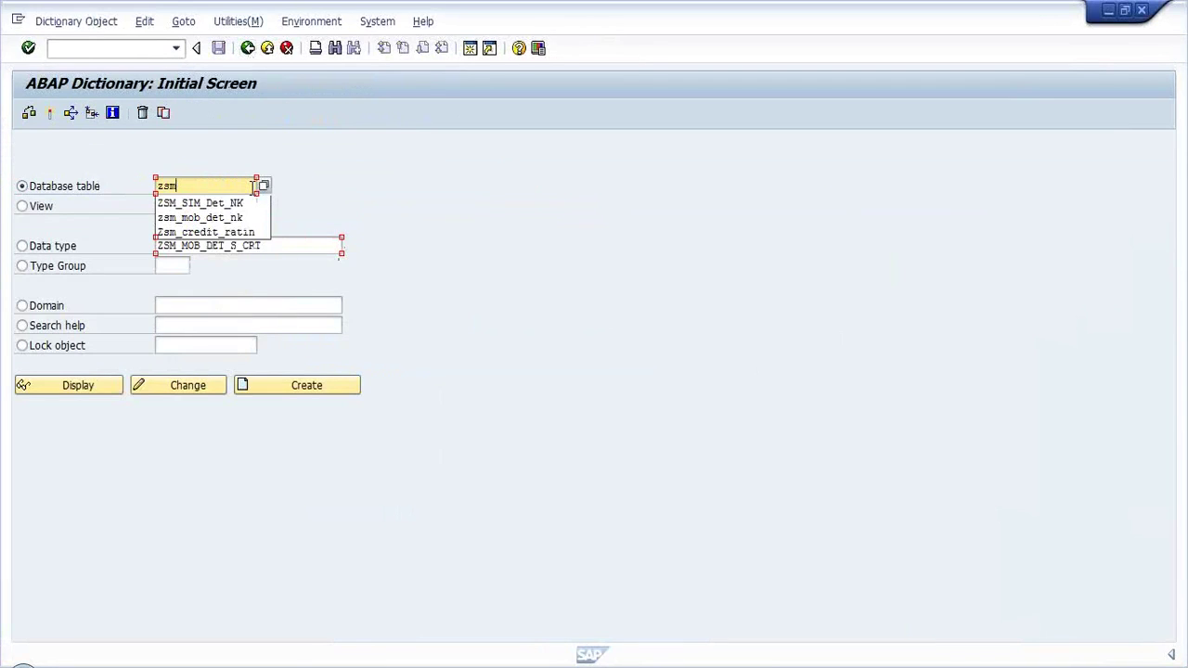
{"action": "left_click", "coordinate": [203, 223]}
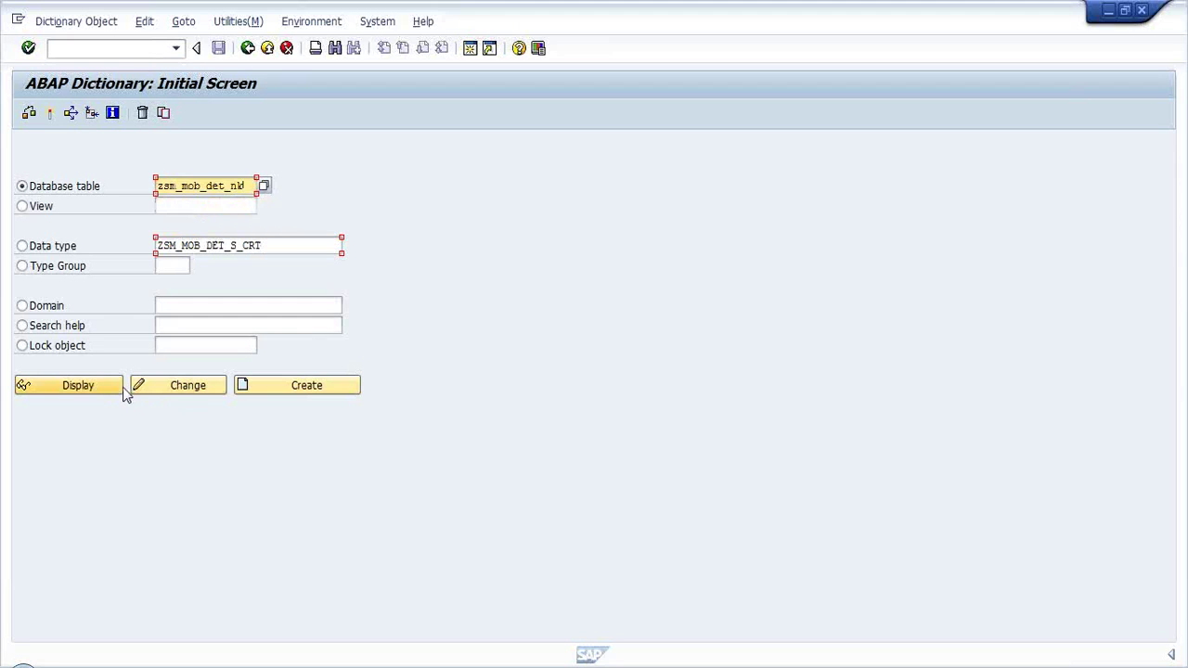
- View table ZSM_MOB_DET_NK, then enter ZSM_SIM_DET_S_KEY as Mobiles' key structure
{"action": "left_click", "coordinate": [71, 388]}
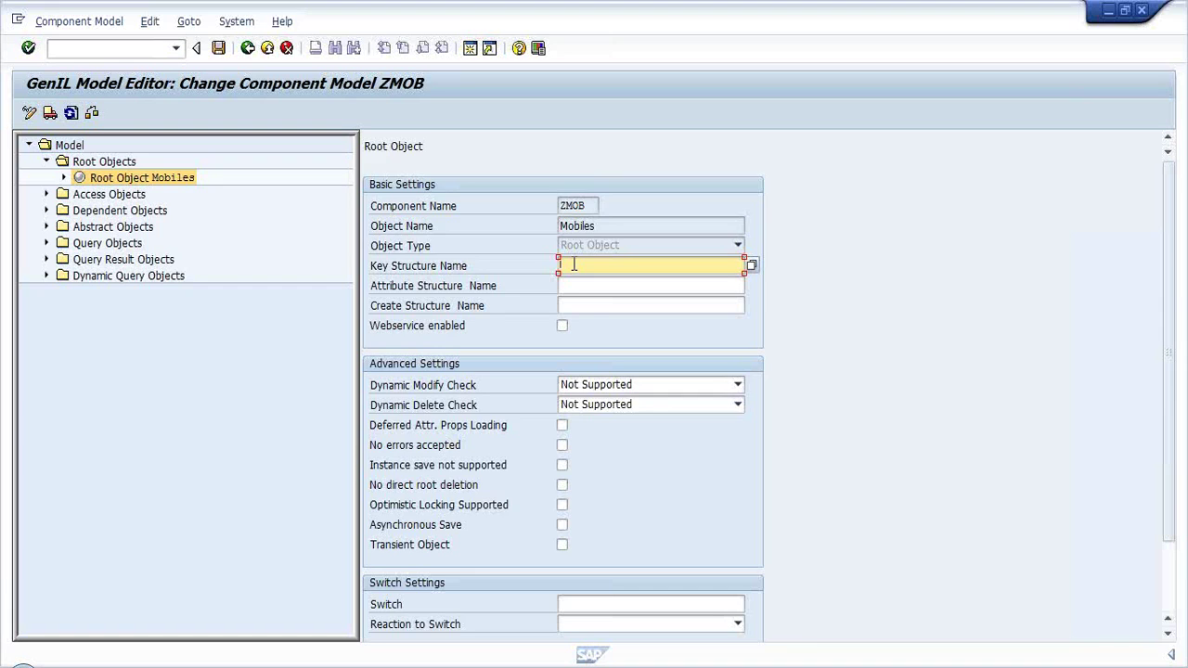
{"action": "key", "text": "BackSpace"}
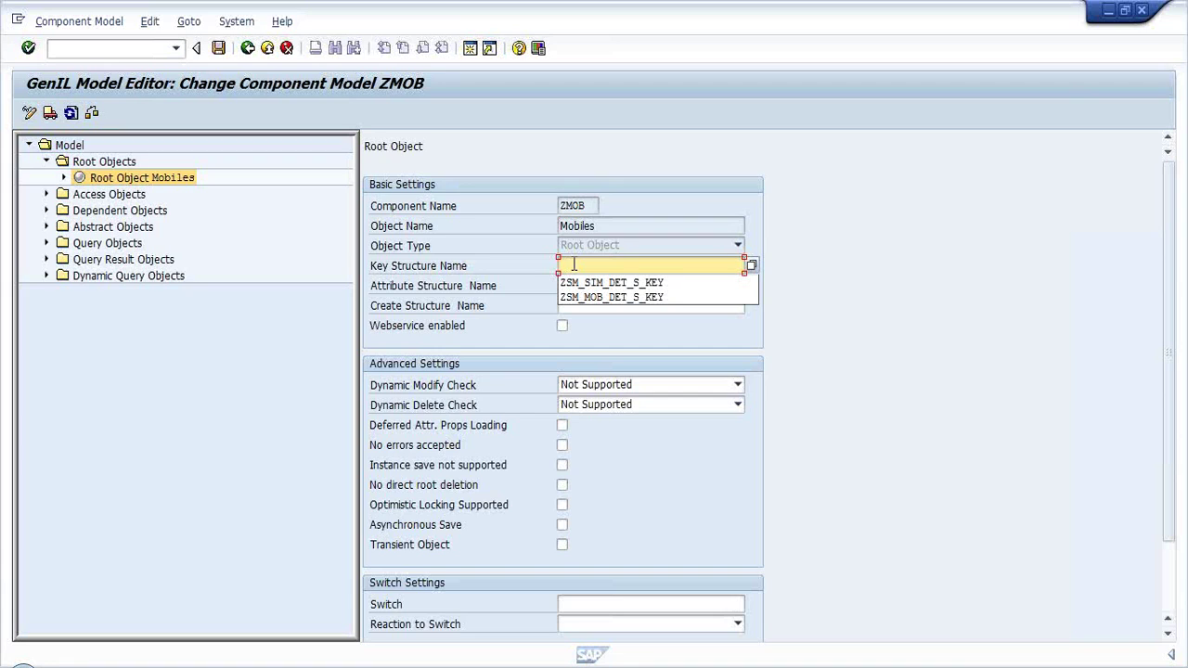
{"action": "left_click", "coordinate": [595, 282]}
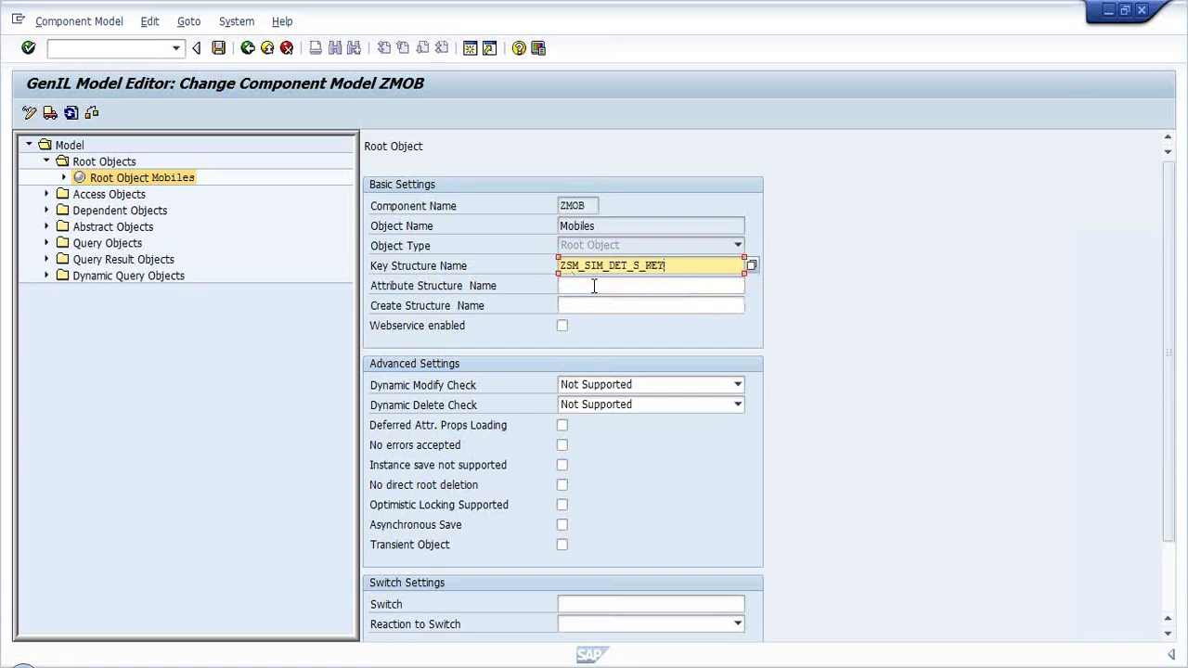
{"action": "key", "text": "Return"}
{"action": "left_click", "coordinate": [593, 269]}
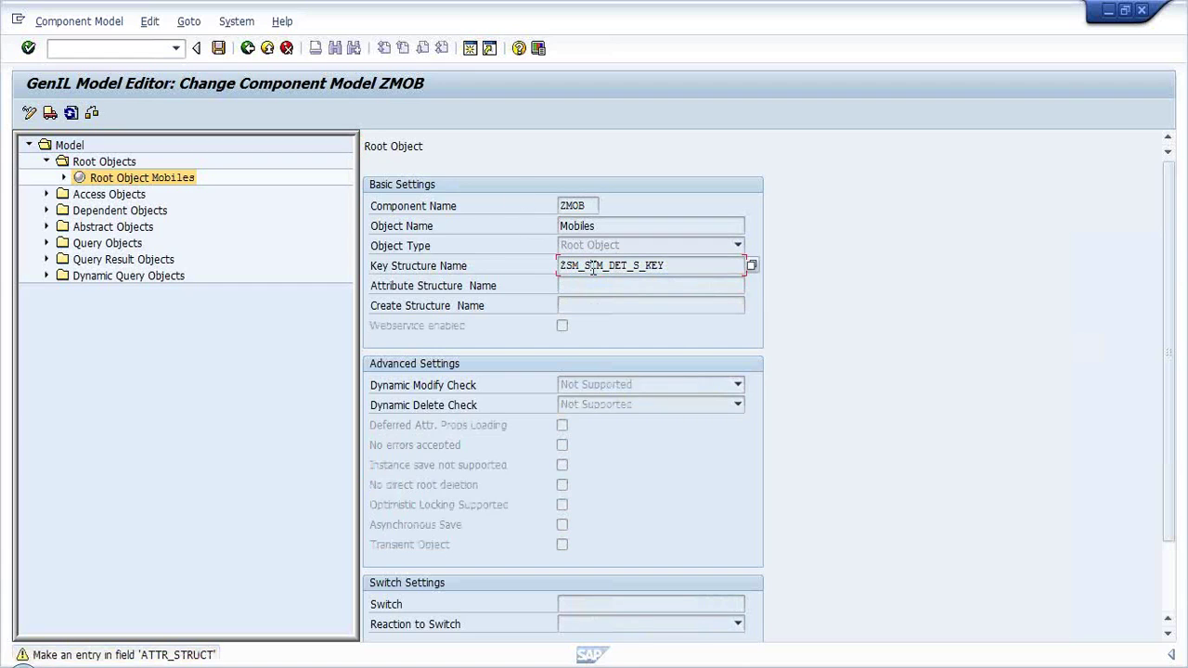
- Leave the editor without saving and reopen component ZMOB in change mode
{"action": "left_click", "coordinate": [248, 49]}
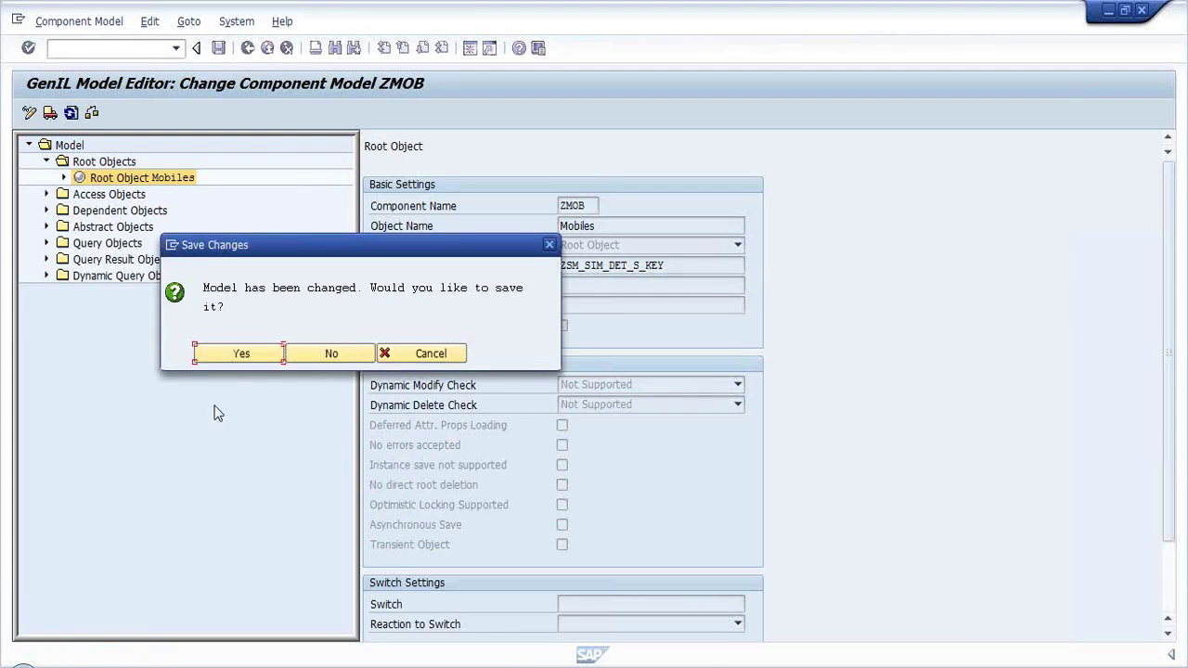
{"action": "left_click", "coordinate": [330, 354]}
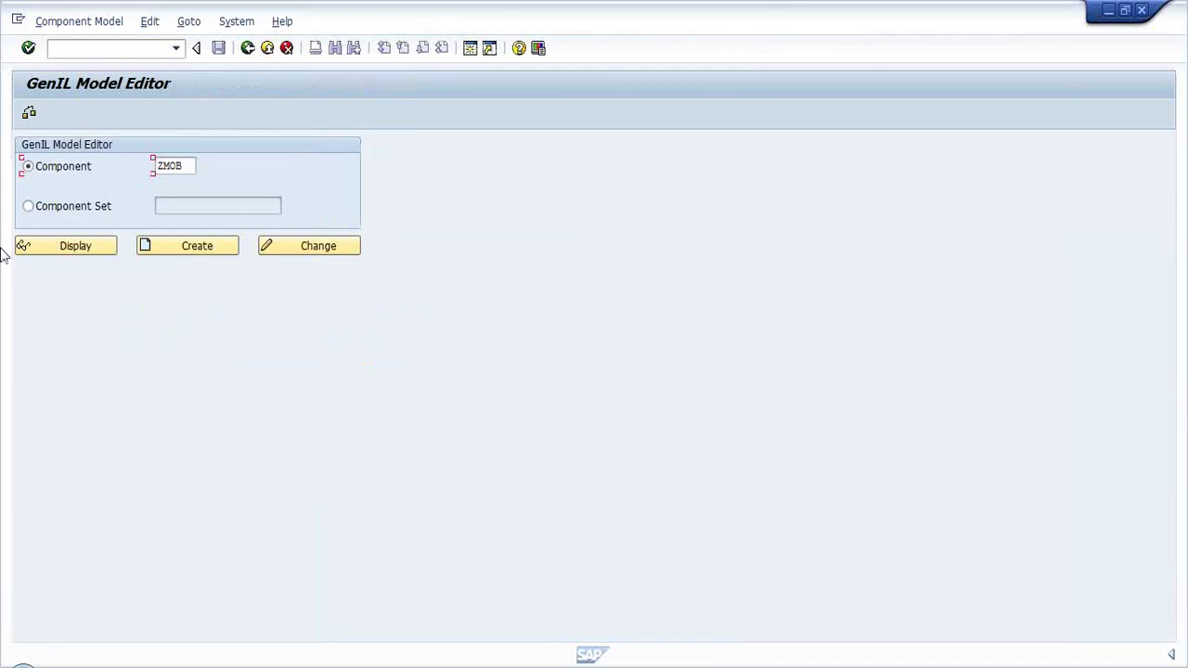
{"action": "left_click", "coordinate": [83, 244]}
{"action": "left_click", "coordinate": [306, 251]}
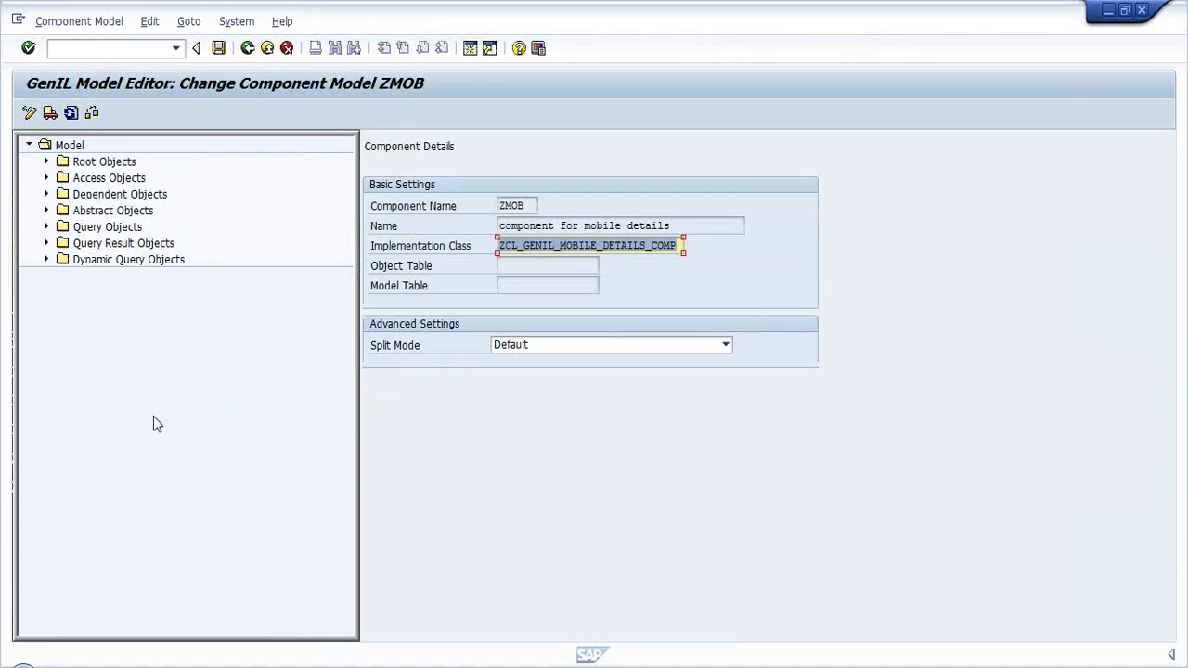
- Recreate the root object Mobiles under Root Objects
{"action": "left_click", "coordinate": [98, 162]}
{"action": "right_click", "coordinate": [98, 165]}
{"action": "left_click", "coordinate": [134, 170]}
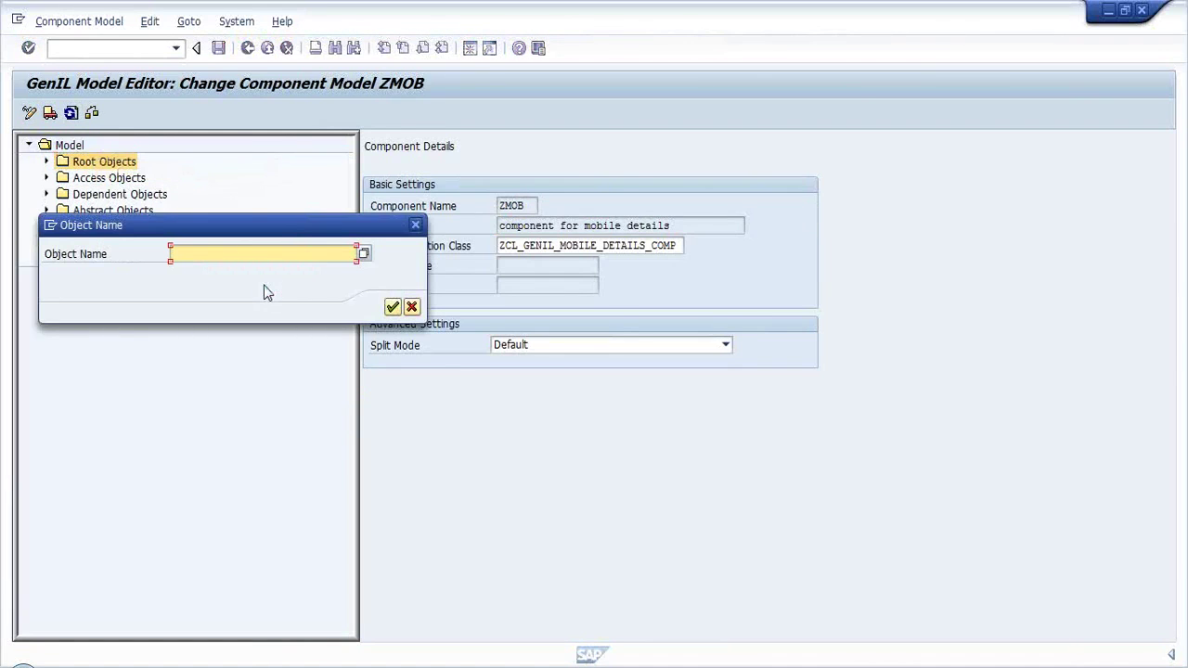
{"action": "key", "text": "BackSpace"}
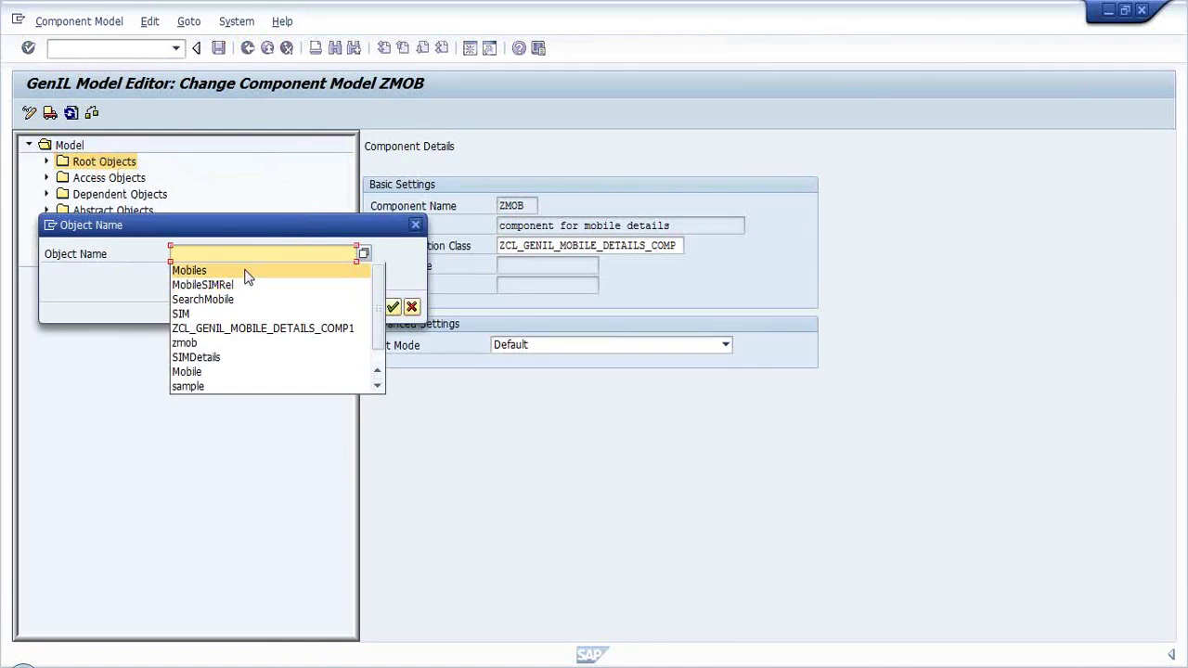
{"action": "left_click", "coordinate": [247, 273]}
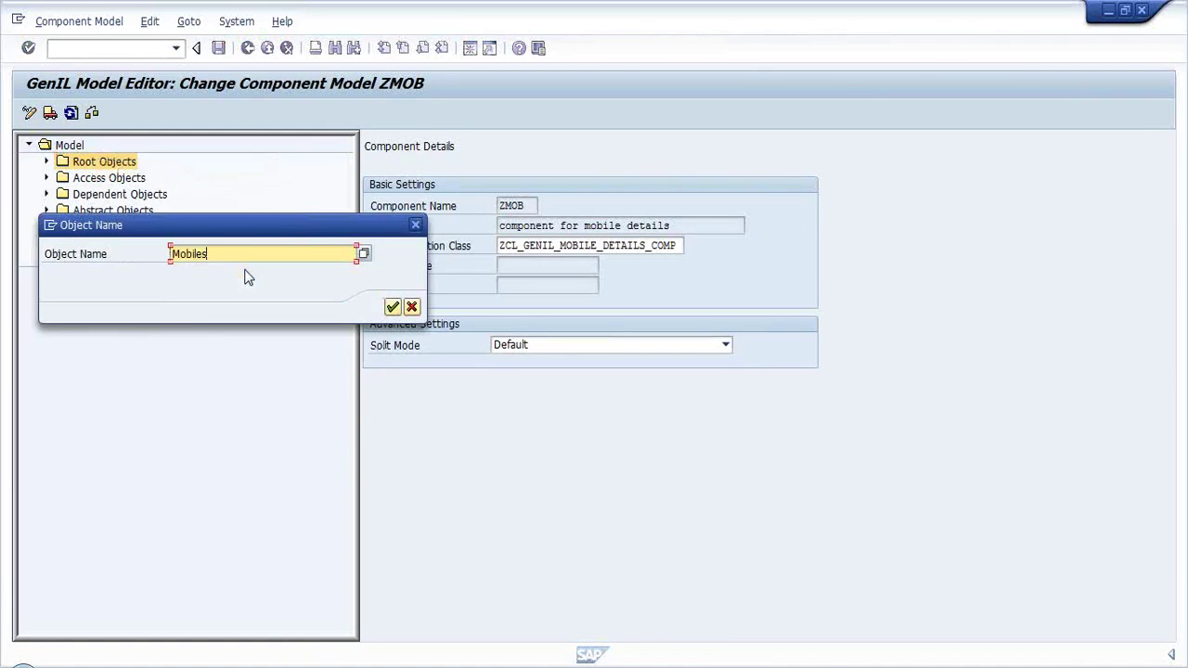
{"action": "left_click", "coordinate": [393, 307]}
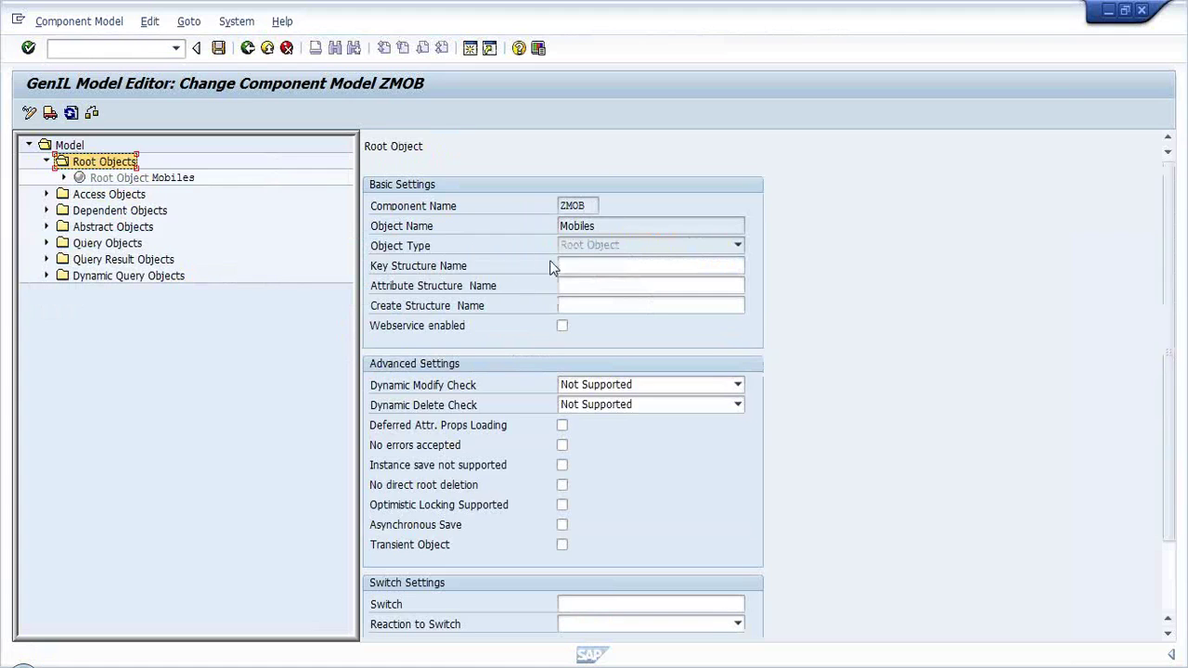
- Set Mobiles' structures to ZSM_MOB_DET_S_KEY, ZSM_MOB_DET_S_ATT and ZSM_MOB_DET_S_CRT
{"action": "left_click", "coordinate": [582, 266]}
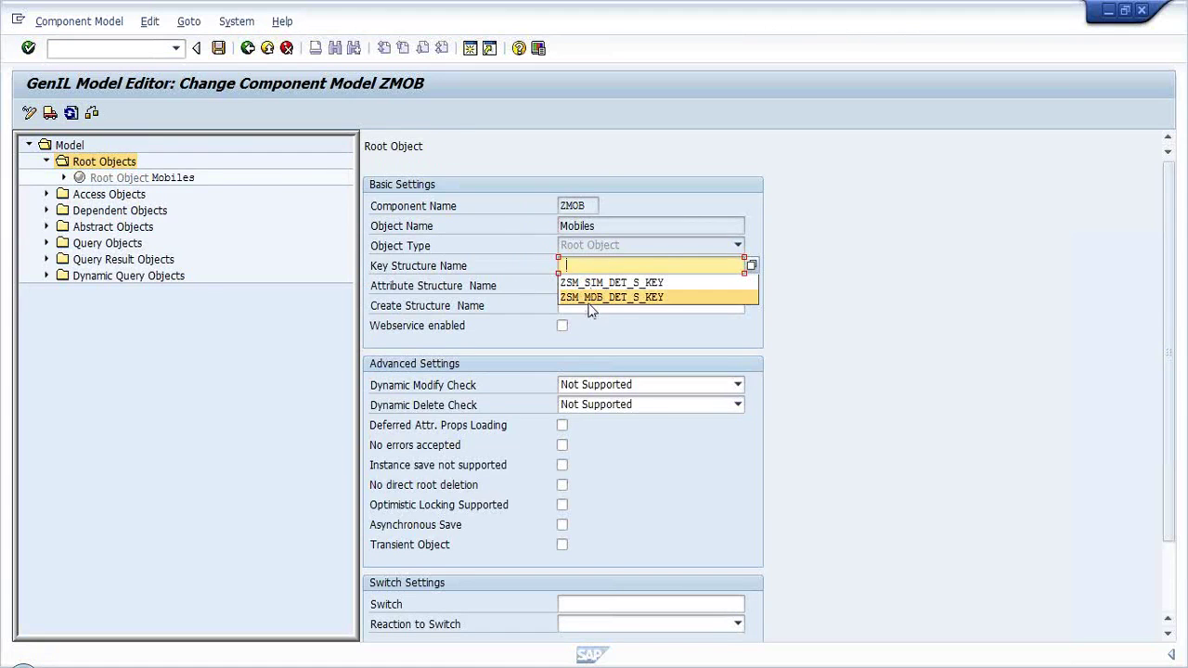
{"action": "left_click", "coordinate": [591, 297]}
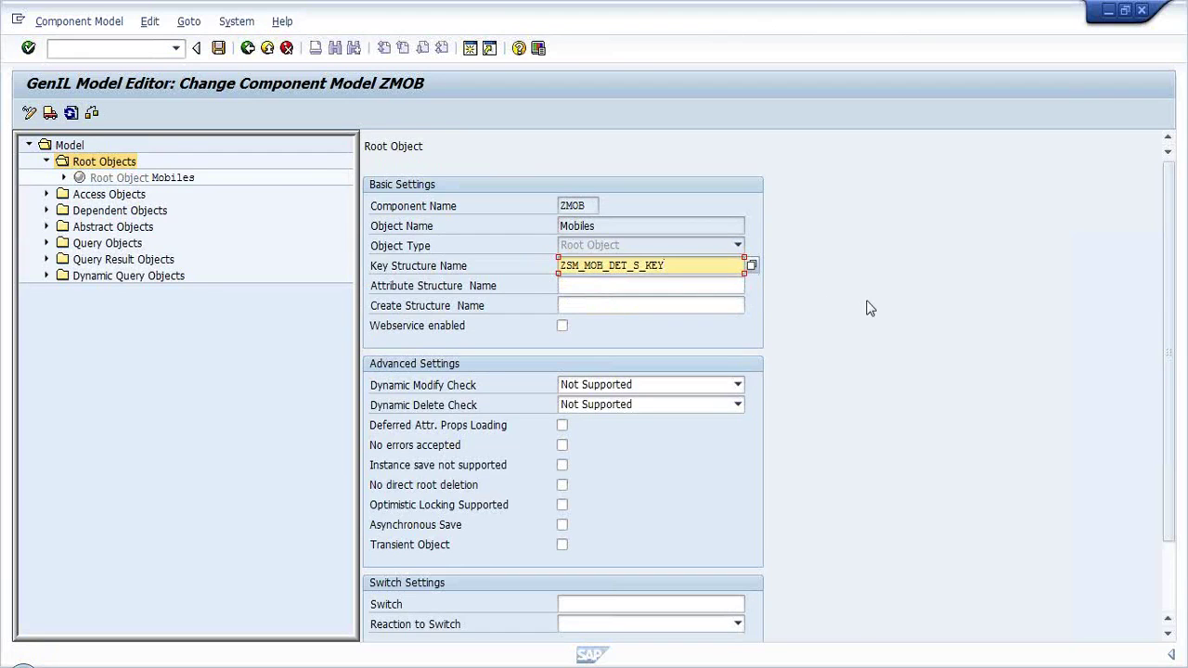
{"action": "left_click", "coordinate": [722, 285]}
{"action": "left_click", "coordinate": [722, 285]}
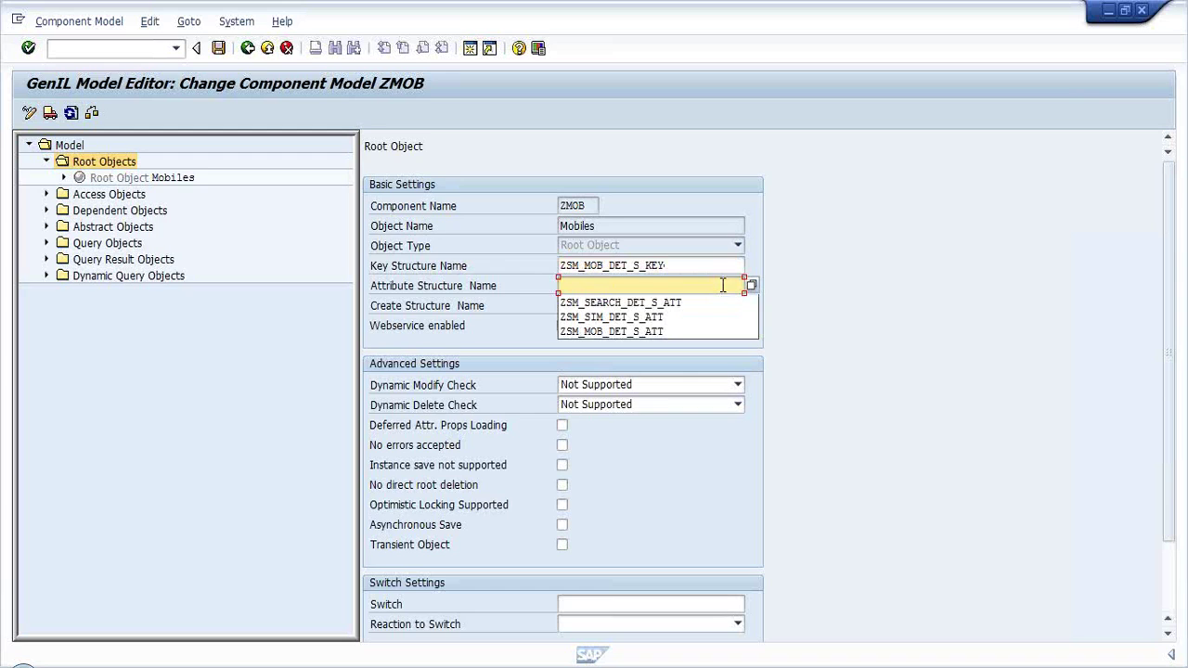
{"action": "left_click", "coordinate": [650, 331]}
{"action": "left_click", "coordinate": [651, 305]}
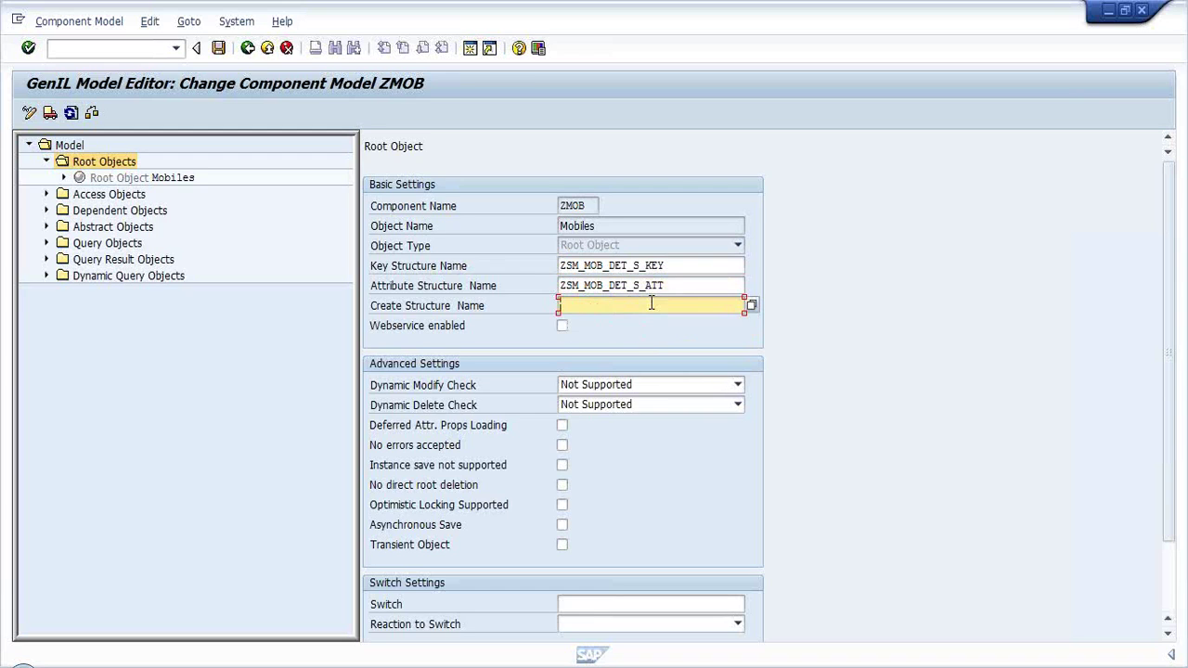
{"action": "left_click", "coordinate": [648, 325]}
- Enable webservice for Mobiles and save the component model
{"action": "left_click", "coordinate": [562, 328]}
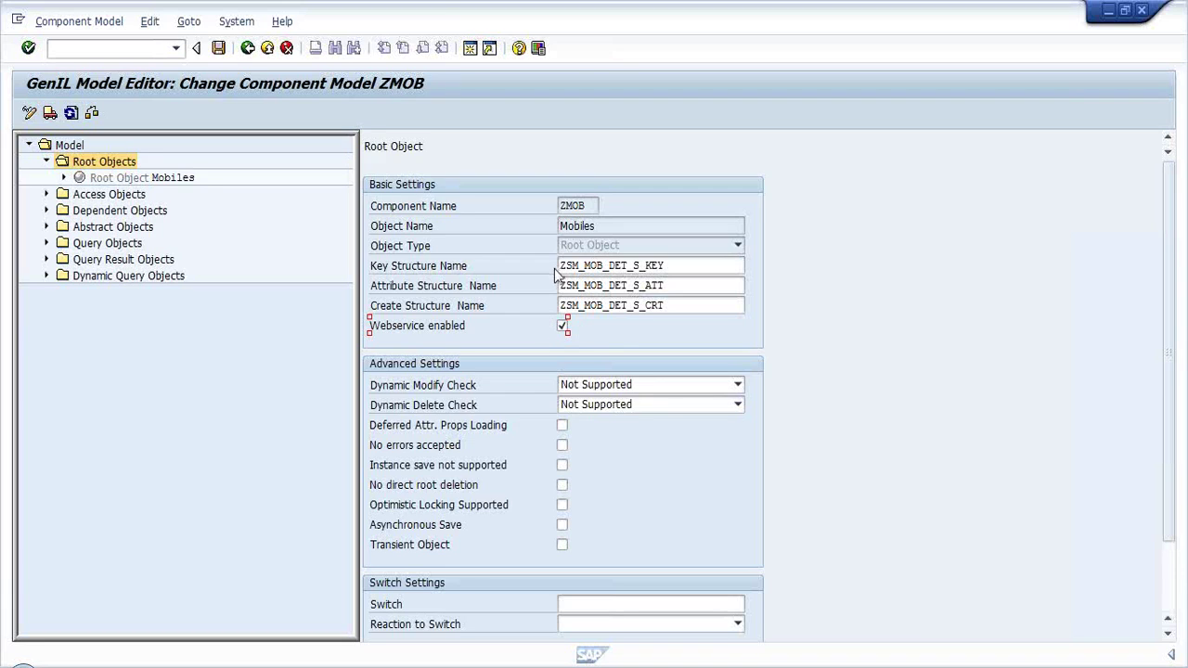
{"action": "left_click", "coordinate": [219, 49]}
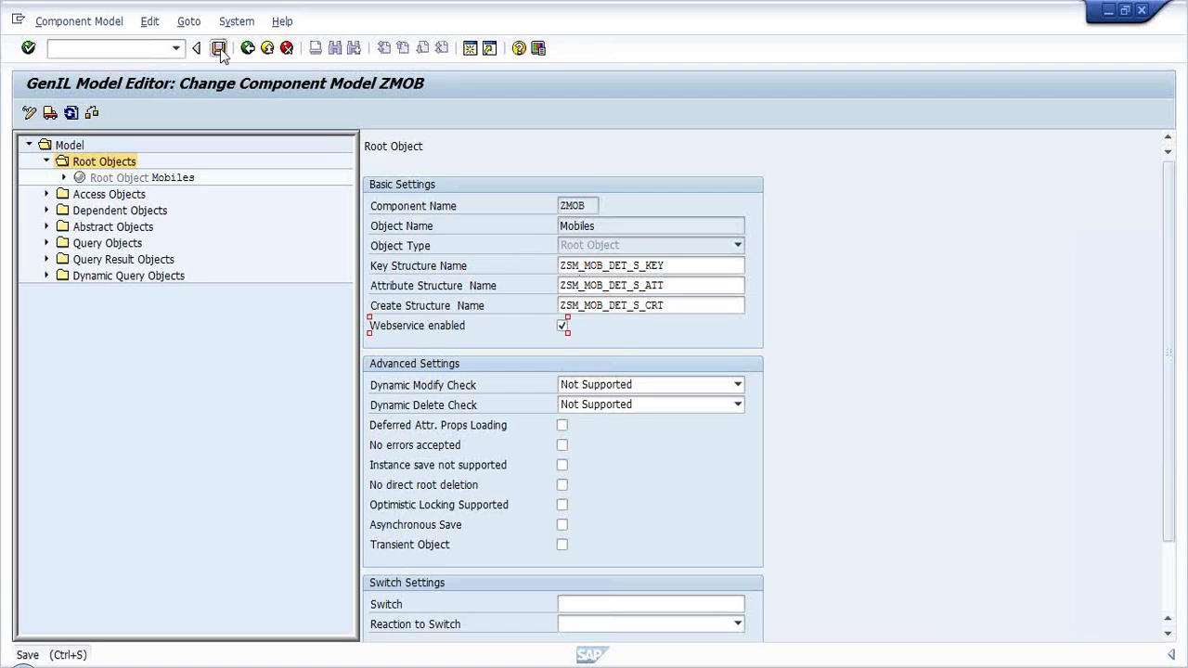
{"action": "left_click", "coordinate": [627, 265]}
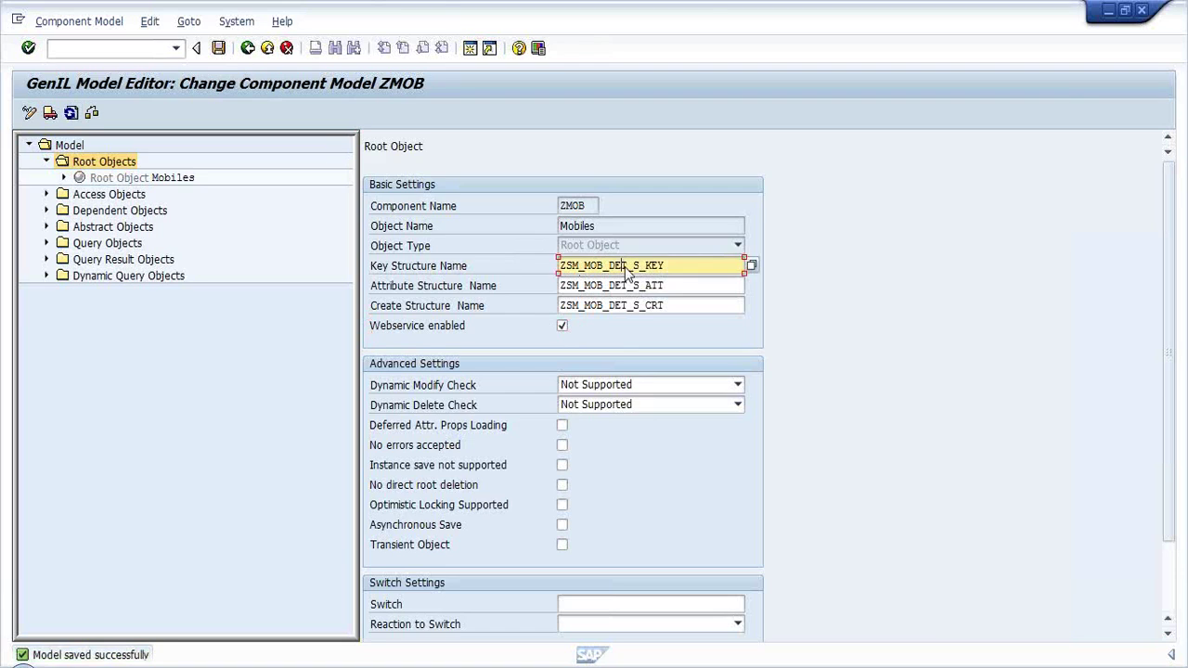
{"action": "double_click", "coordinate": [627, 265]}
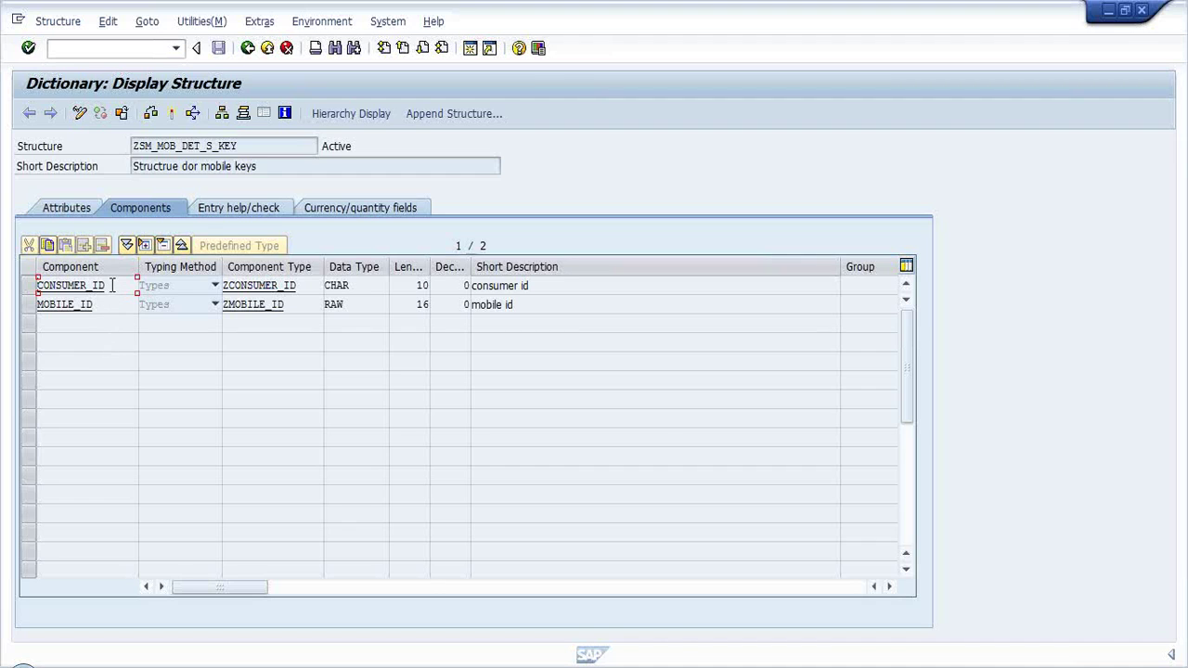
{"action": "left_click", "coordinate": [247, 50]}
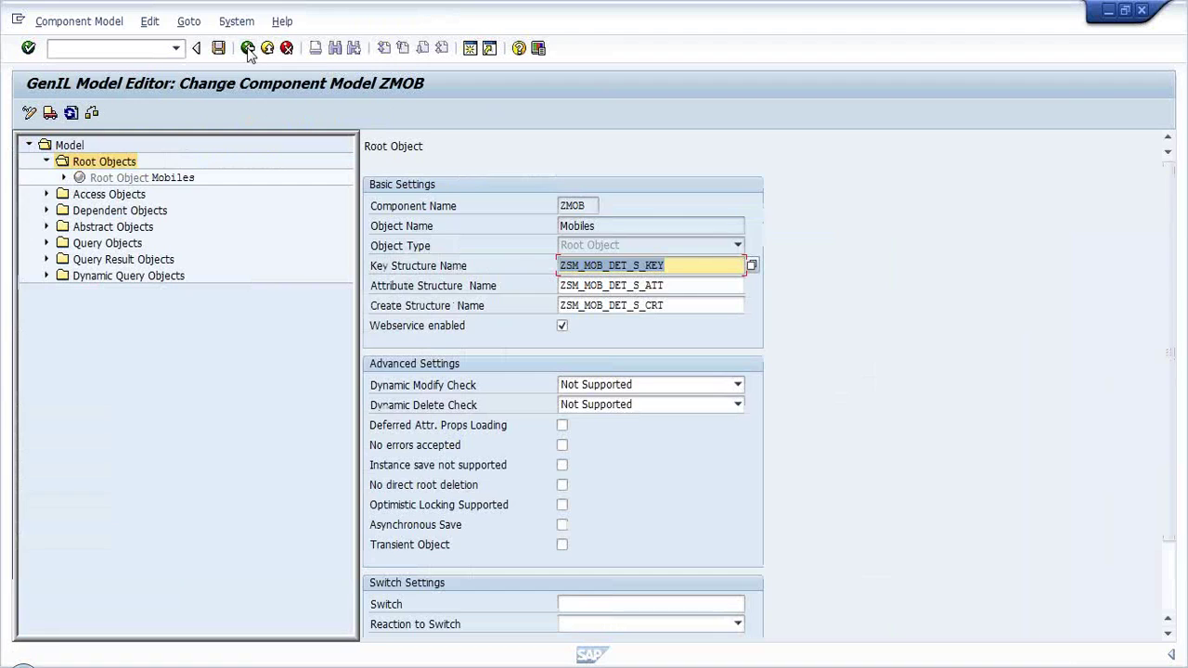
{"action": "left_click", "coordinate": [619, 286]}
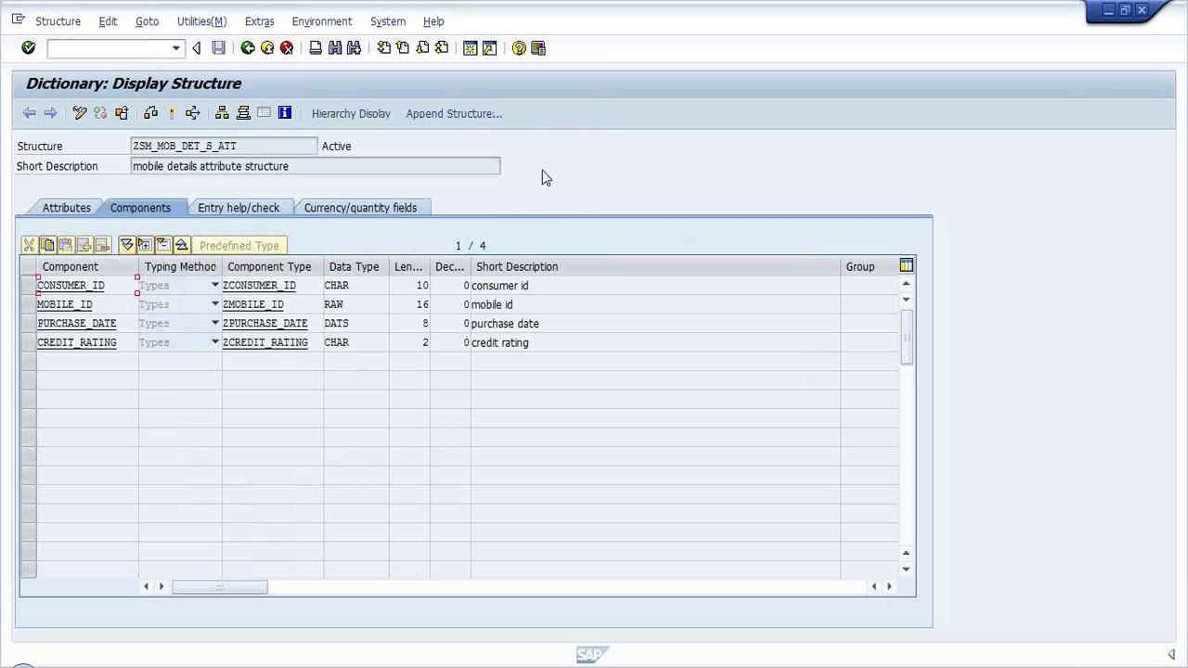
{"action": "left_click", "coordinate": [247, 48]}
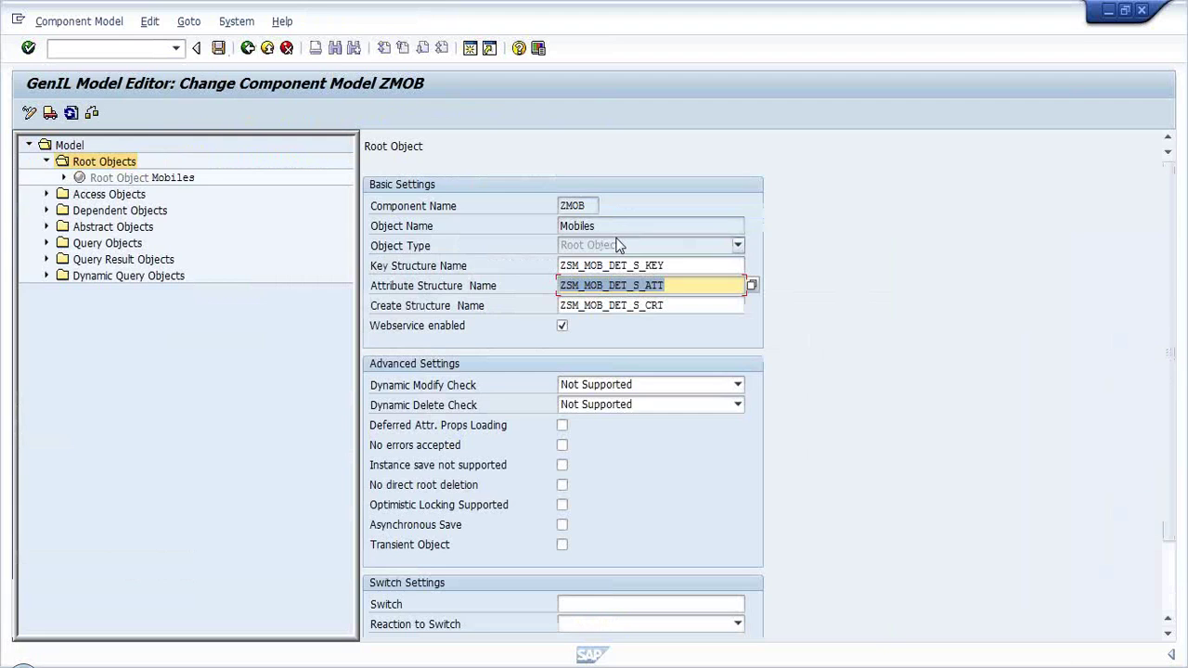
- Inspect create structure ZSM_MOB_DET_S_CRT in the Dictionary, then return to the ZMOB model editor
{"action": "left_click", "coordinate": [680, 265]}
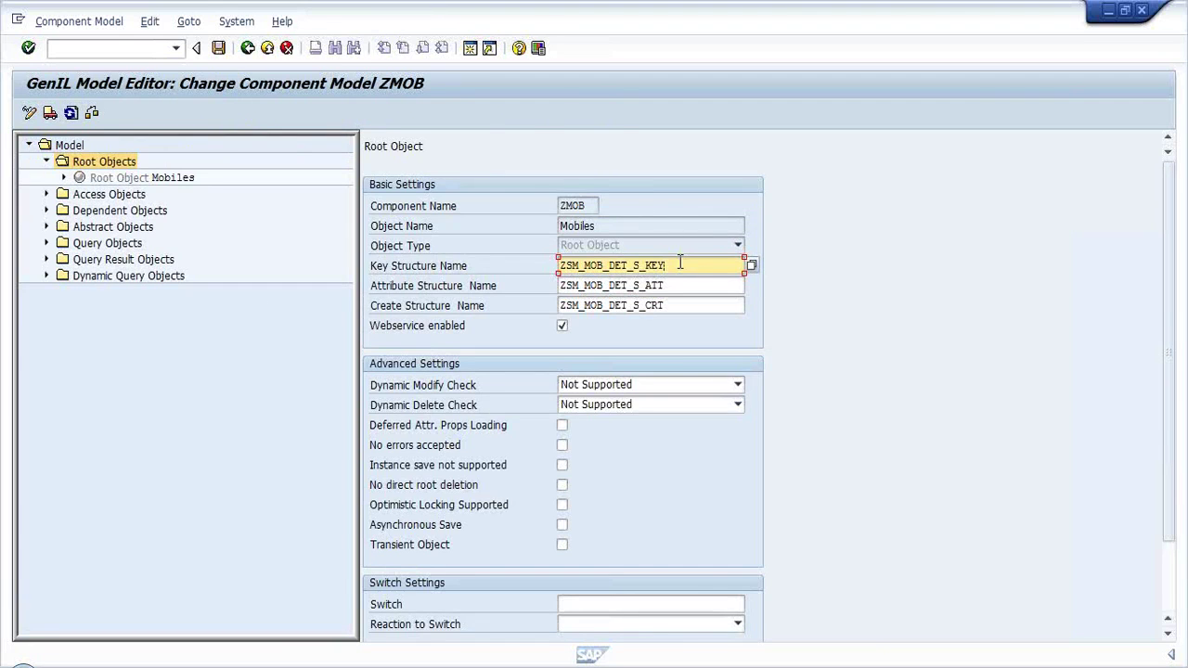
{"action": "left_click", "coordinate": [672, 285]}
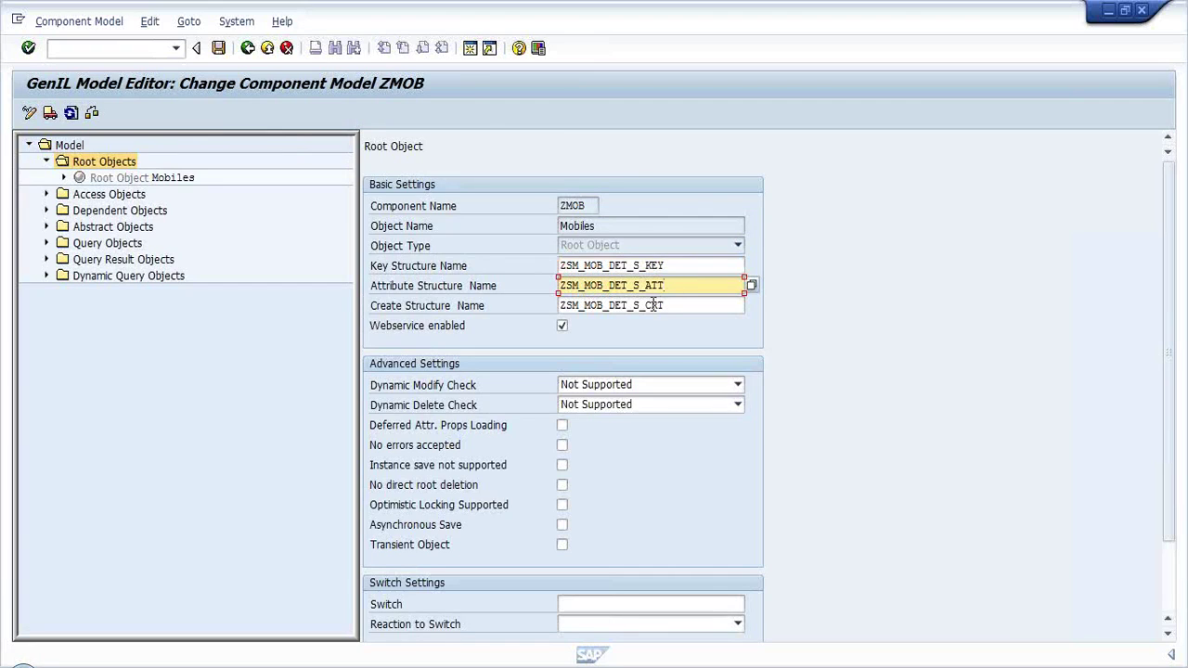
{"action": "double_click", "coordinate": [654, 304]}
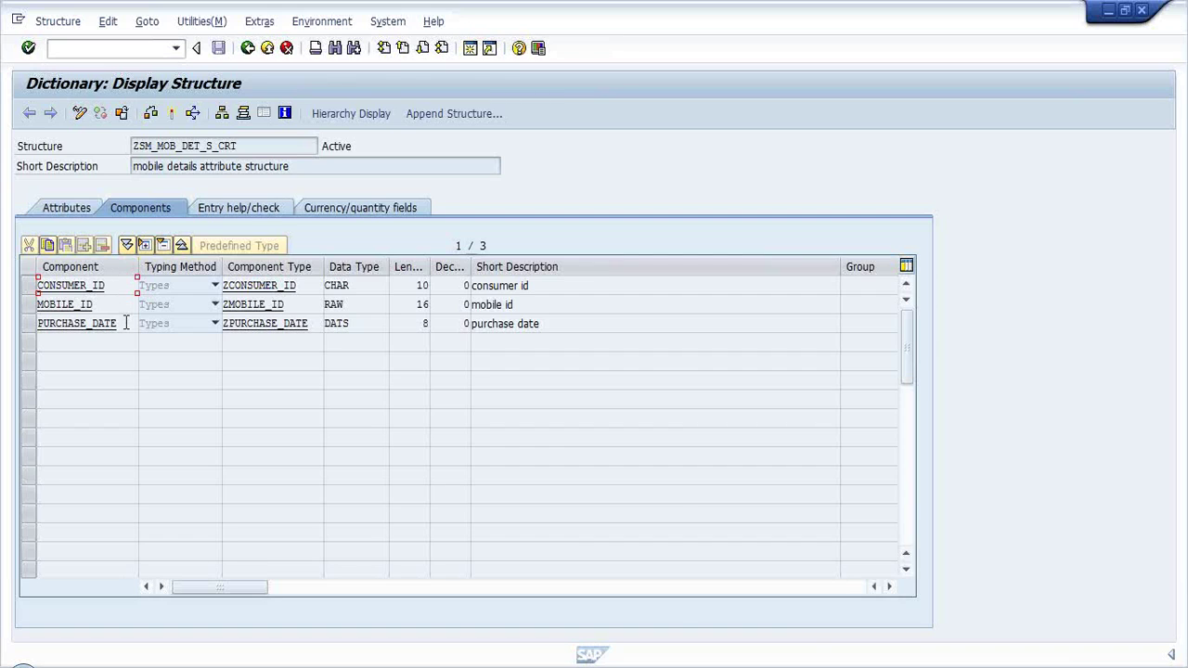
{"action": "left_click", "coordinate": [247, 49]}
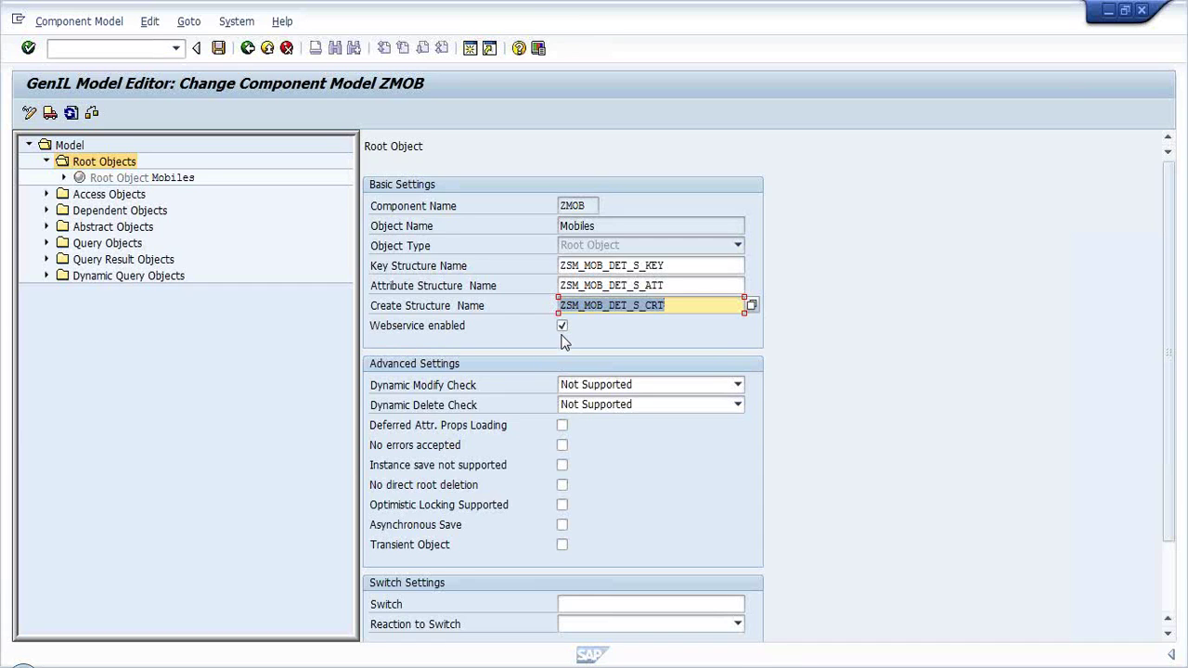
{"action": "left_click", "coordinate": [108, 213]}
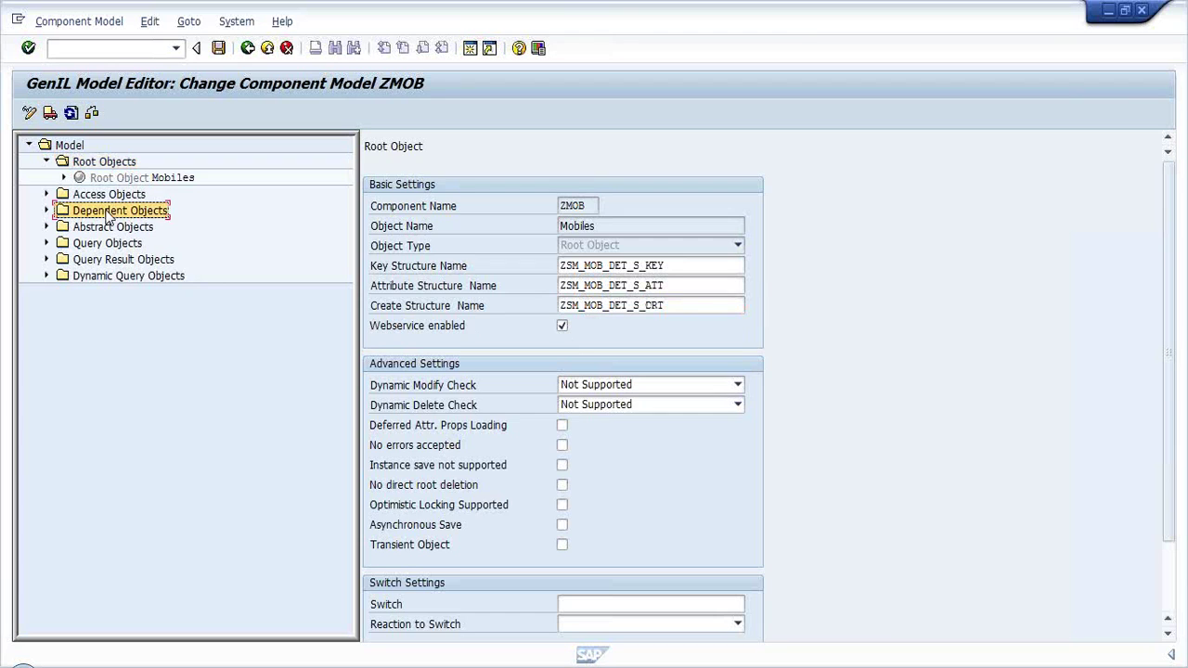
- Create a dependent object named SIM under Dependent Objects
{"action": "right_click", "coordinate": [108, 216]}
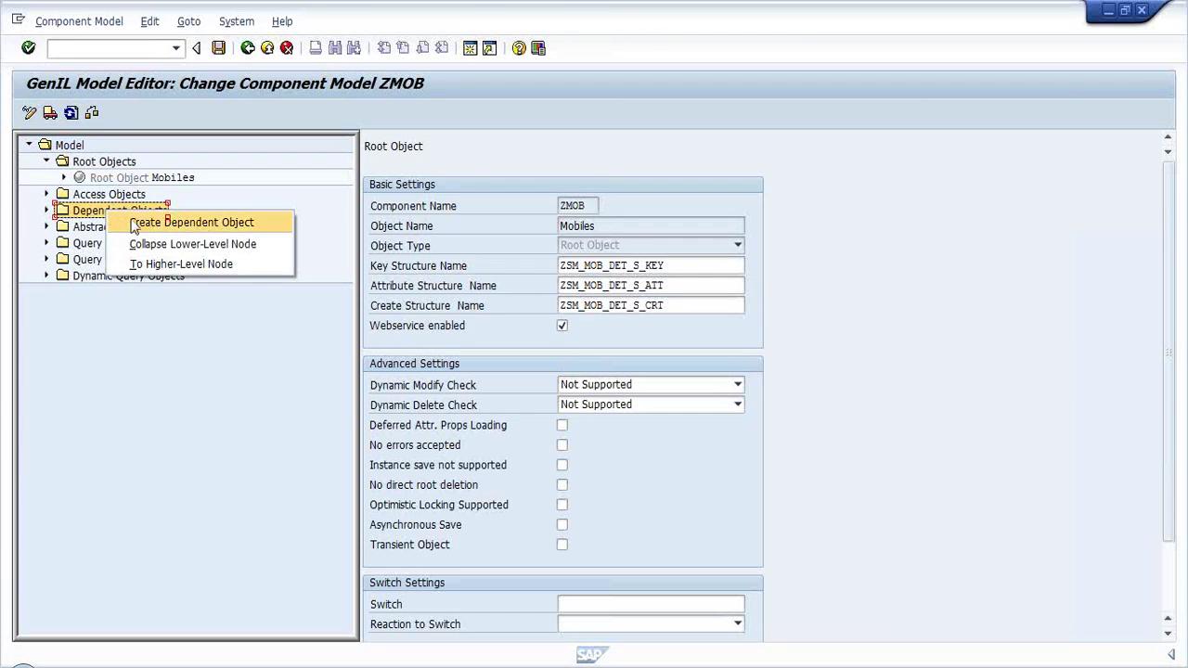
{"action": "left_click", "coordinate": [140, 223]}
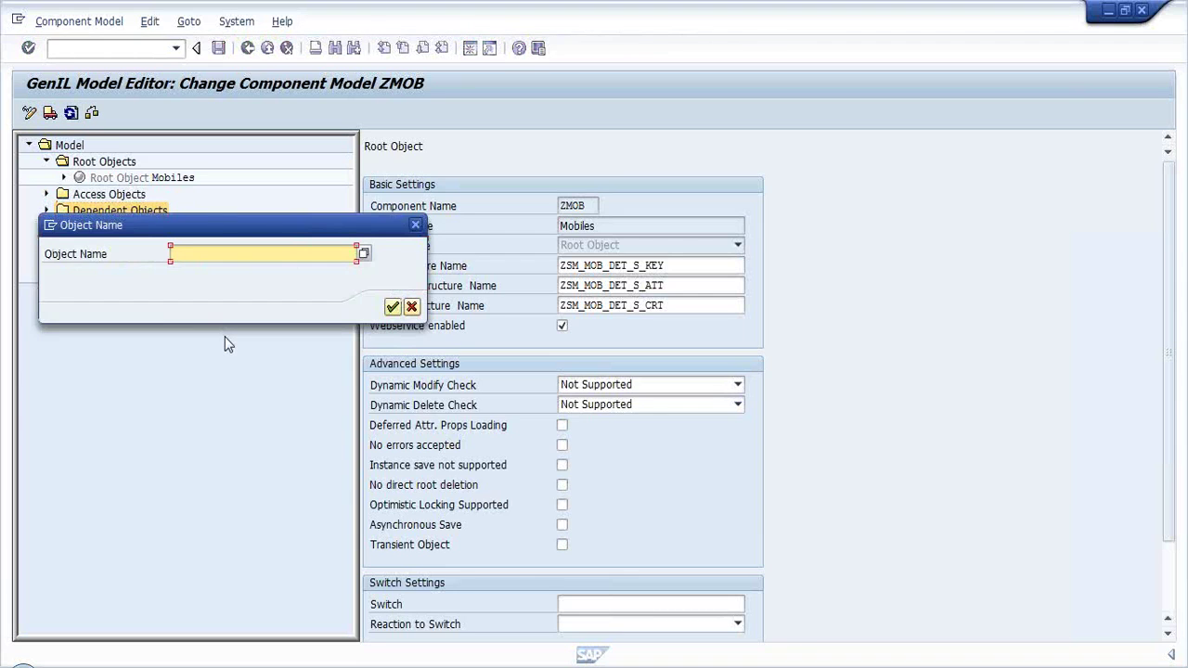
{"action": "type", "text": "SIM"}
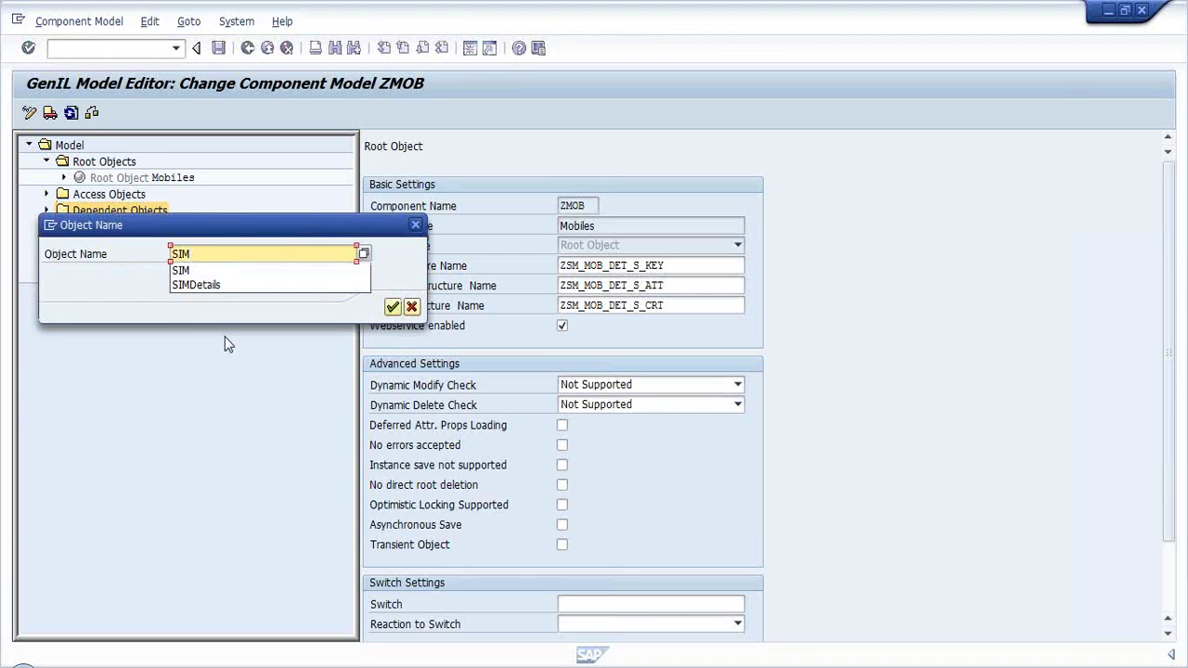
{"action": "key", "text": "Return"}
{"action": "key", "text": "Return"}
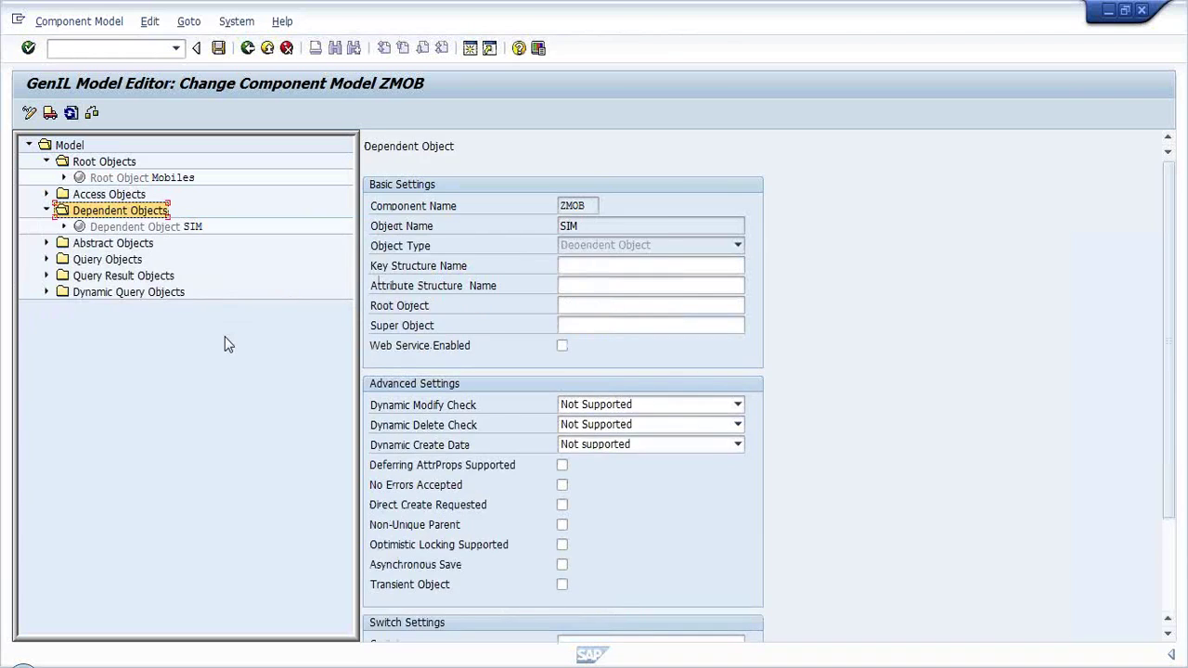
- Give SIM key structure ZSM_SIM_DET_S_KEY and attribute structure ZSM_SIM_DET_S_ATT
{"action": "left_click", "coordinate": [575, 266]}
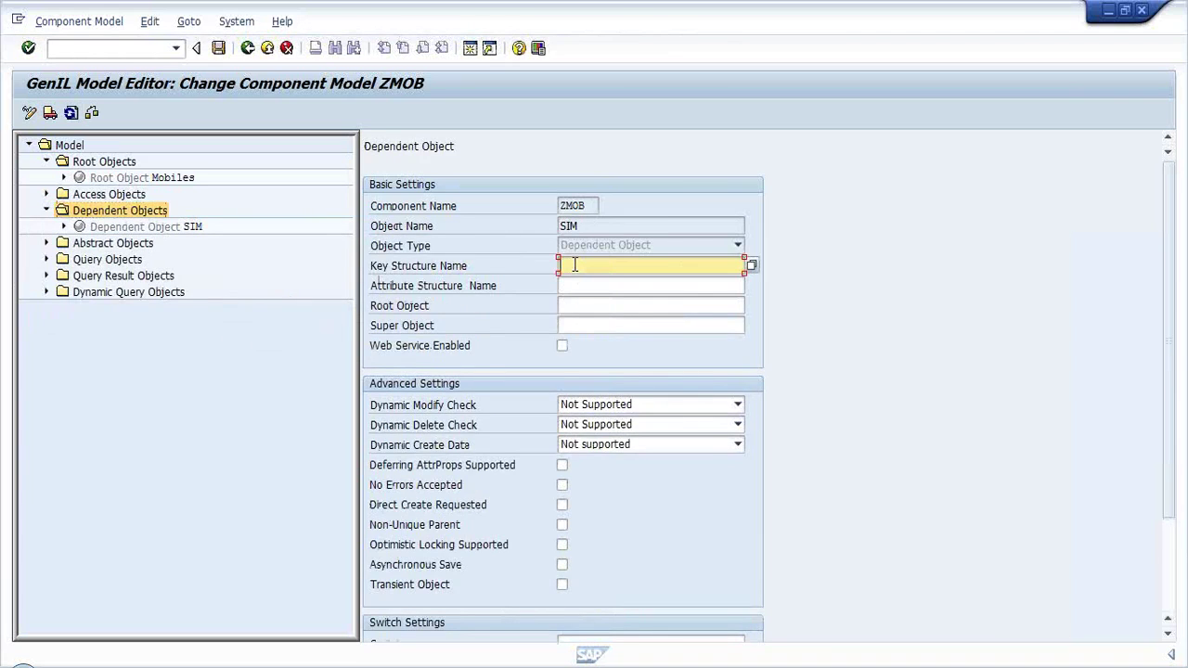
{"action": "left_click", "coordinate": [574, 265]}
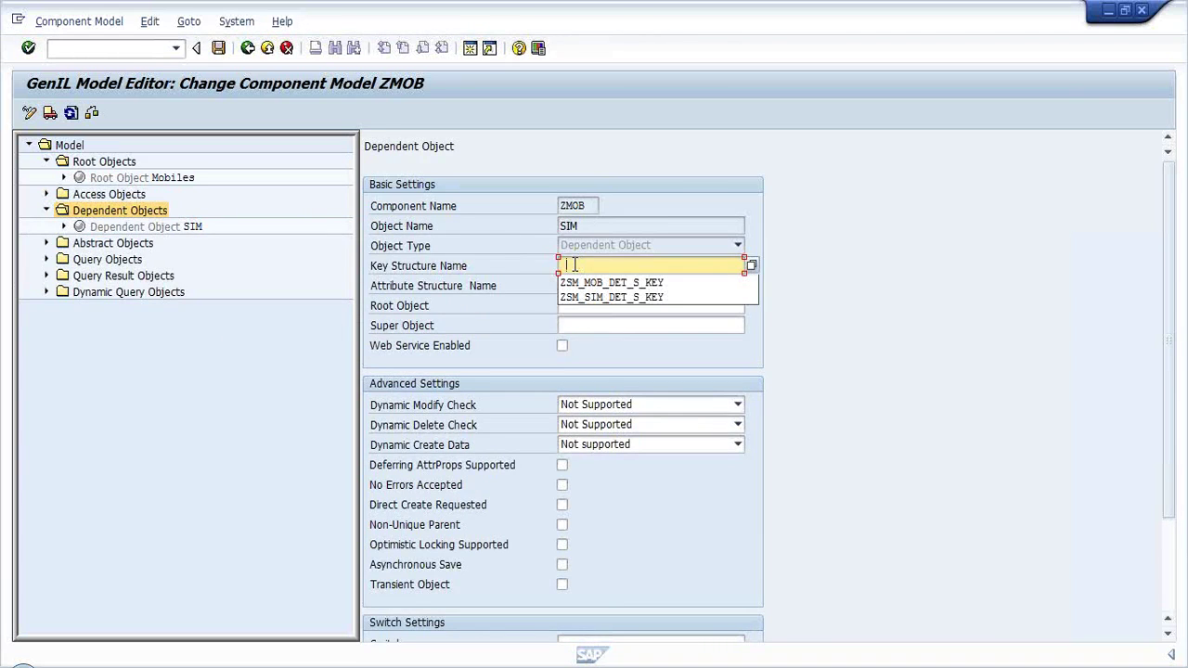
{"action": "left_click", "coordinate": [593, 297]}
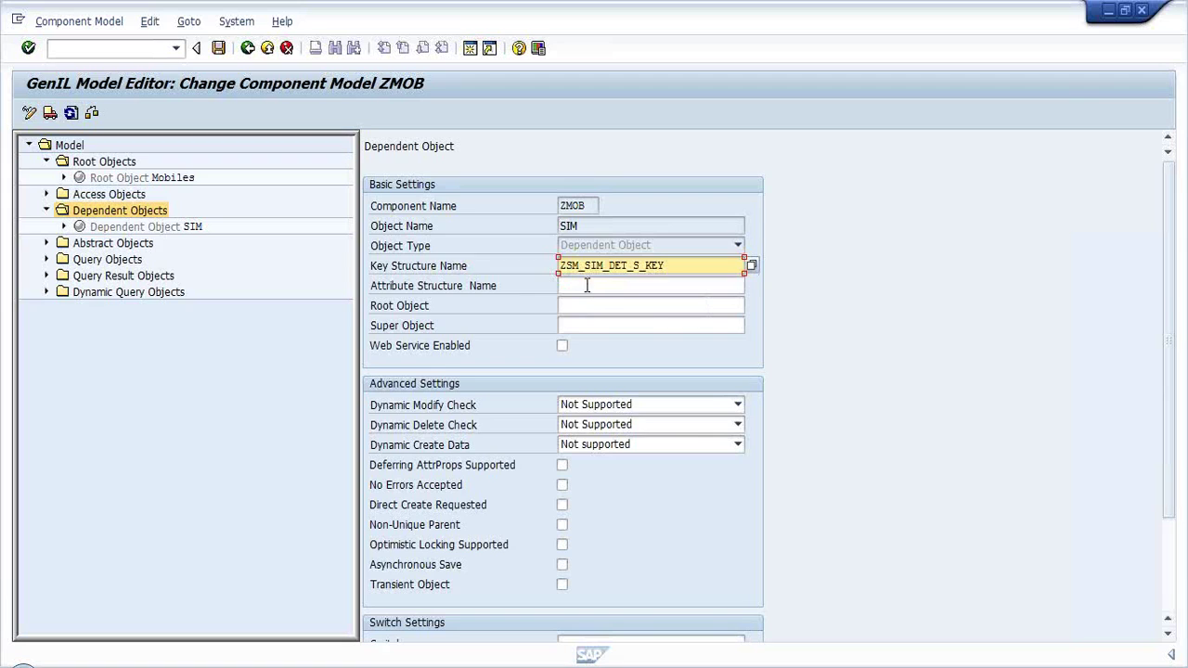
{"action": "left_click", "coordinate": [586, 286]}
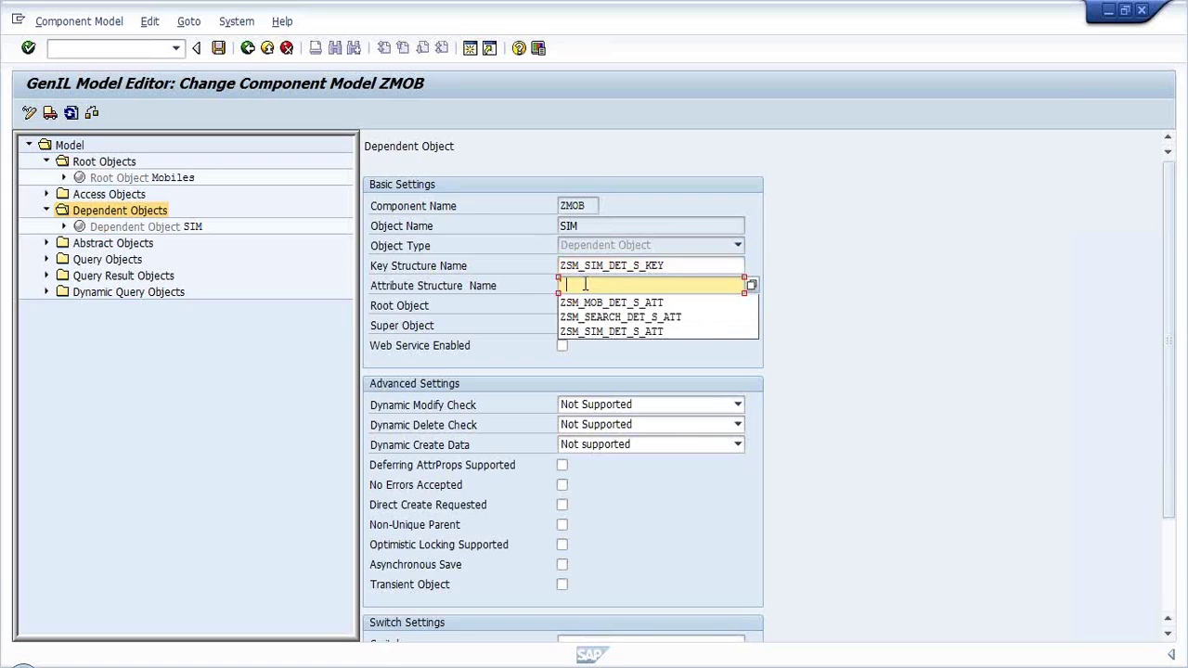
{"action": "left_click", "coordinate": [602, 331]}
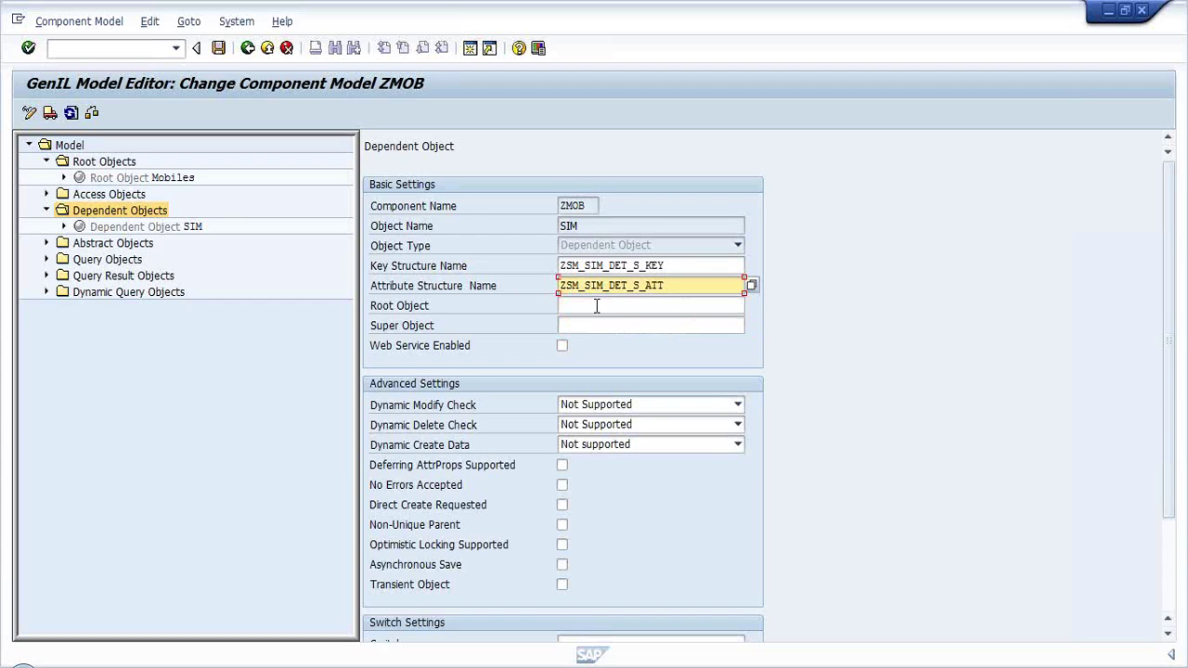
{"action": "left_click", "coordinate": [595, 305]}
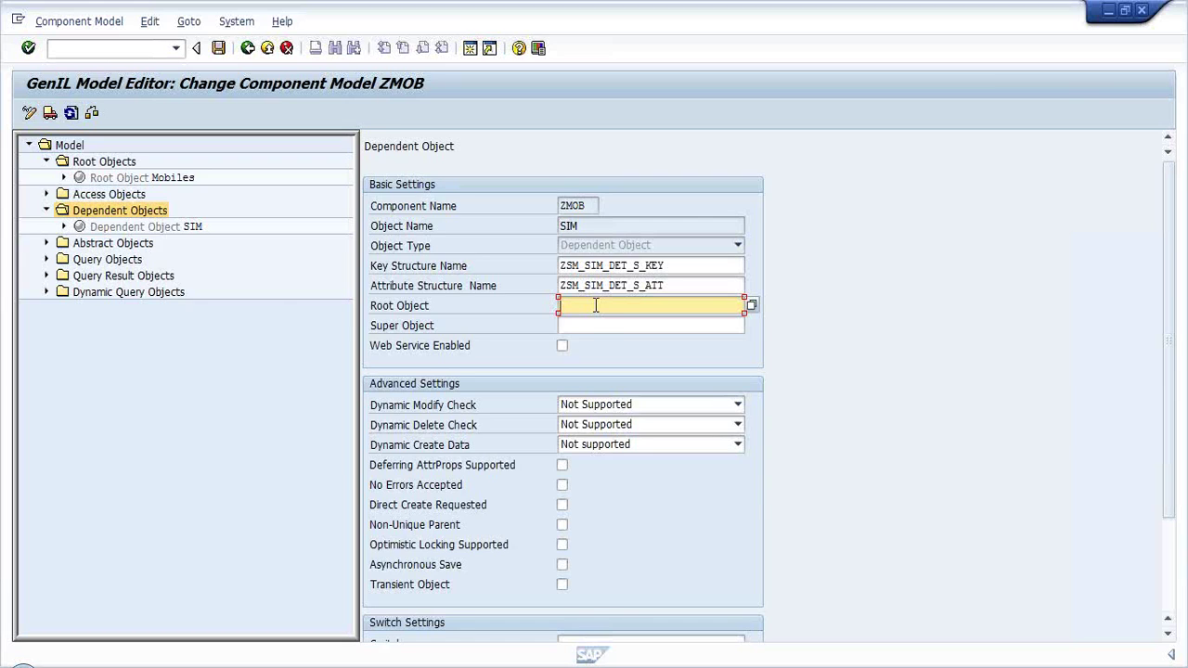
- Enter Mobiles as SIM's root object and super object, and tick Web Service Enabled
{"action": "type", "text": "M"}
{"action": "left_click", "coordinate": [591, 324]}
{"action": "left_click", "coordinate": [593, 324]}
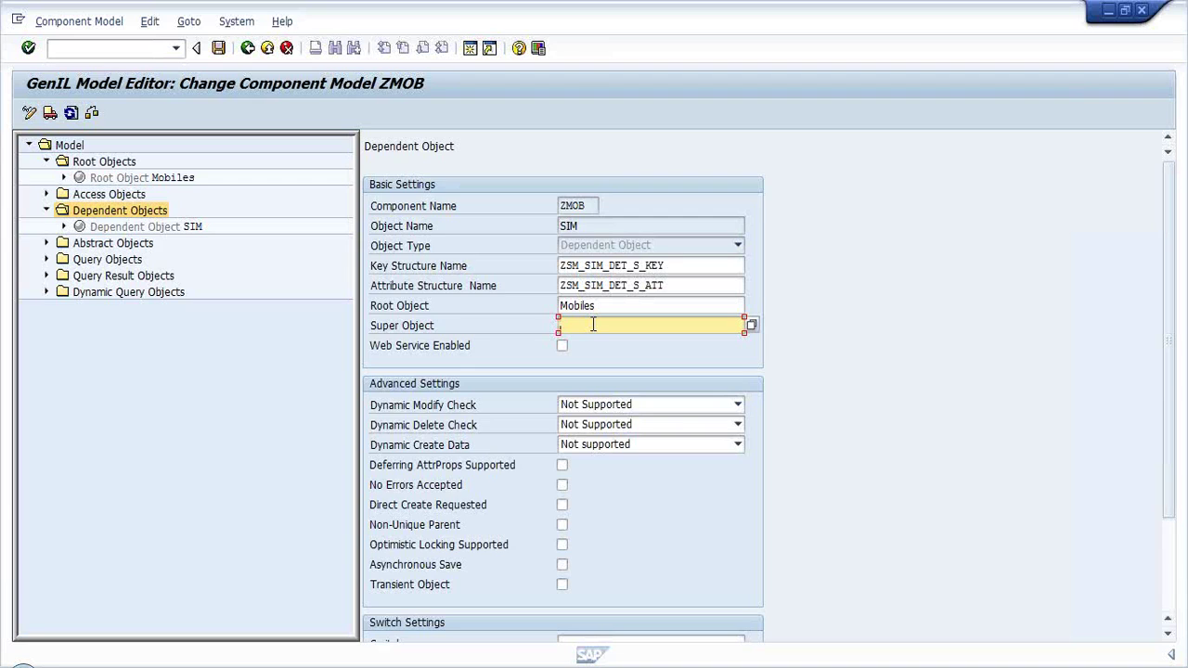
{"action": "left_click", "coordinate": [593, 325]}
{"action": "left_click", "coordinate": [577, 344]}
{"action": "left_click", "coordinate": [562, 347]}
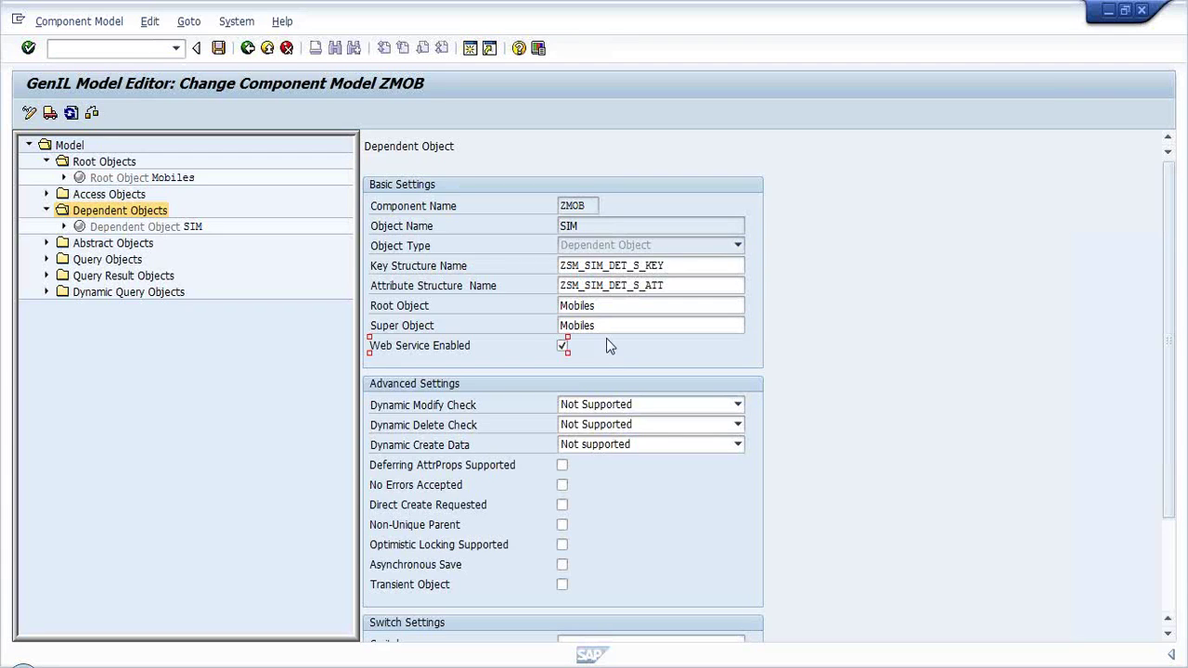
{"action": "left_click", "coordinate": [608, 266]}
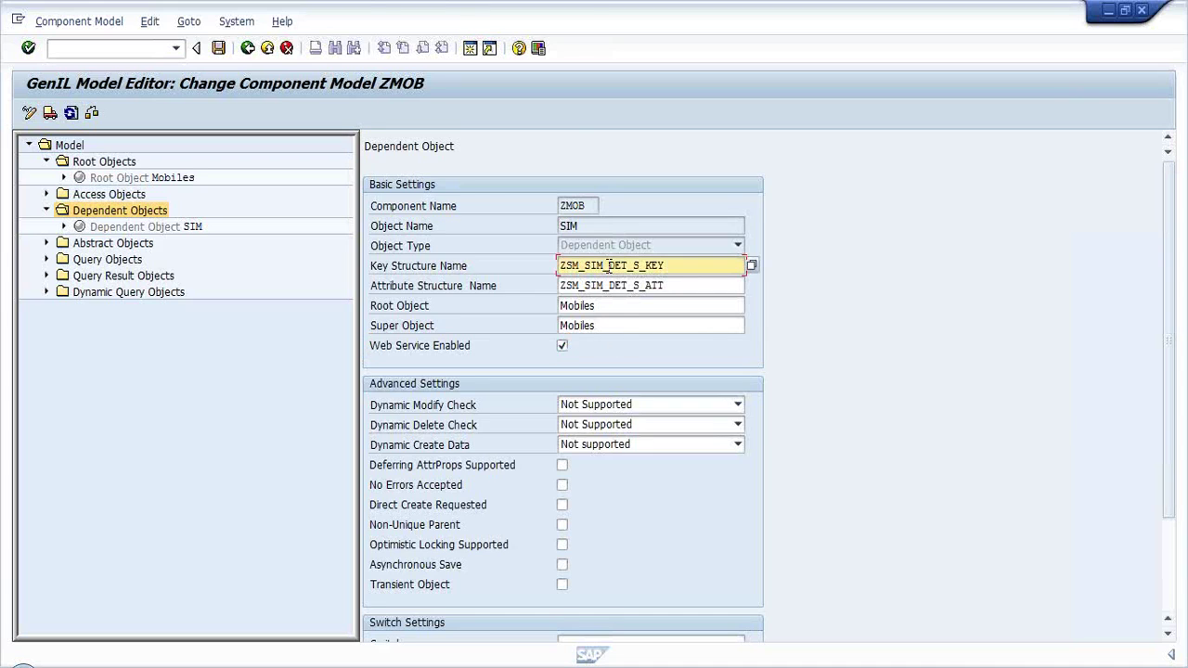
{"action": "double_click", "coordinate": [607, 266]}
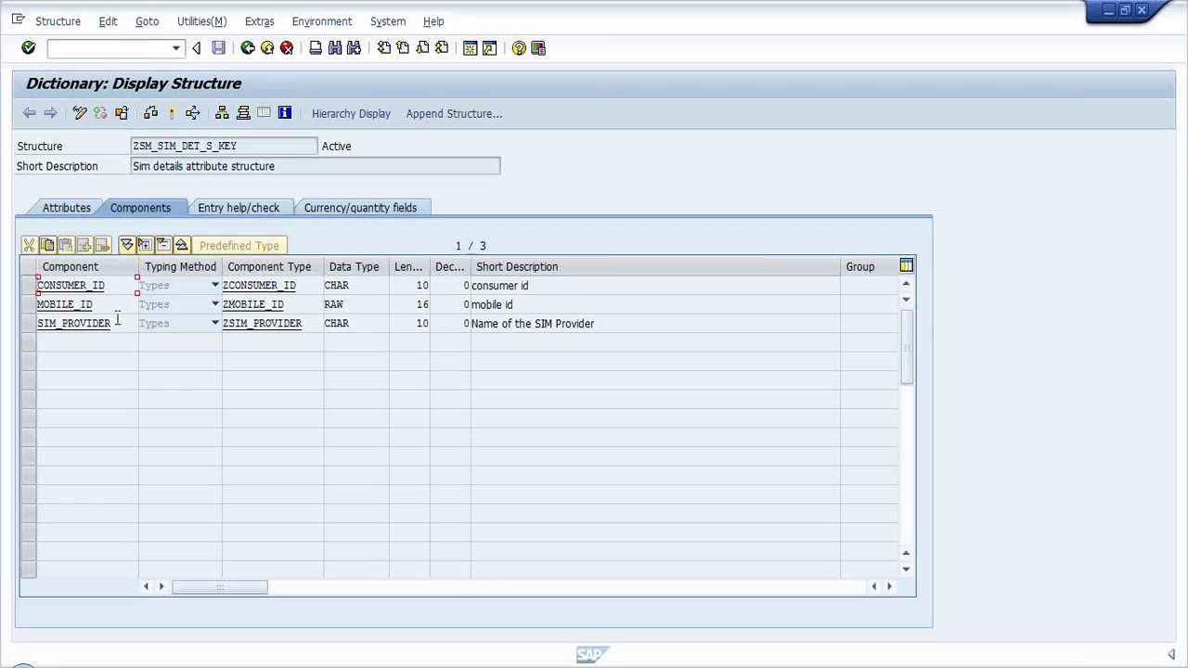
{"action": "left_click", "coordinate": [248, 48]}
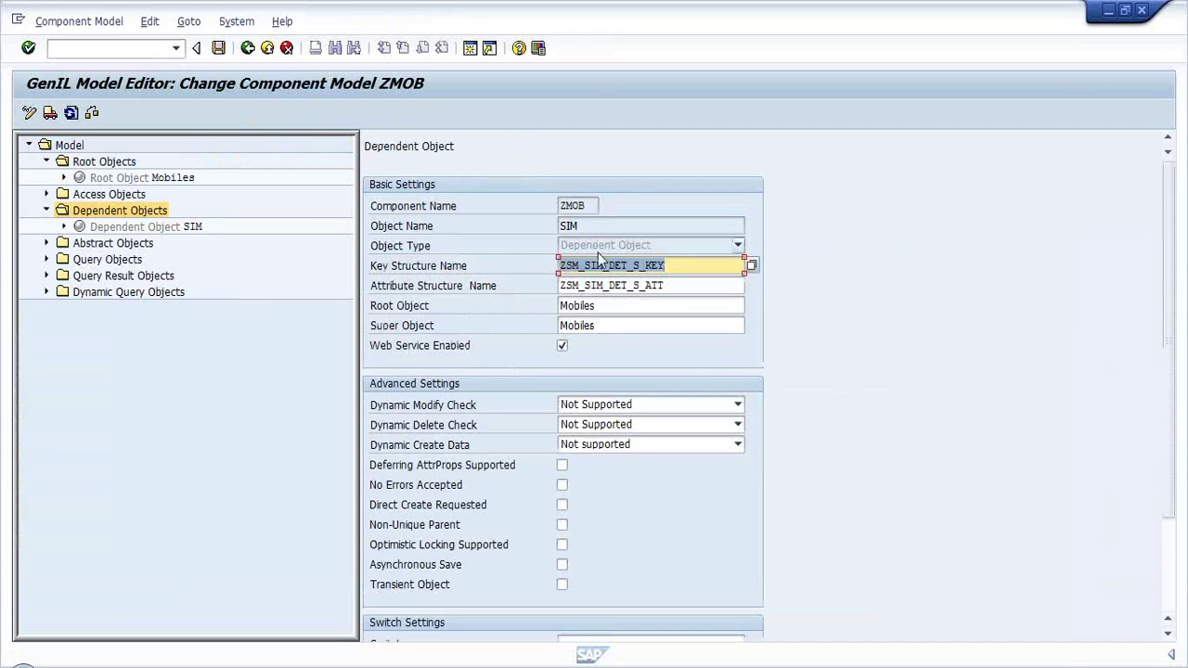
{"action": "double_click", "coordinate": [610, 285]}
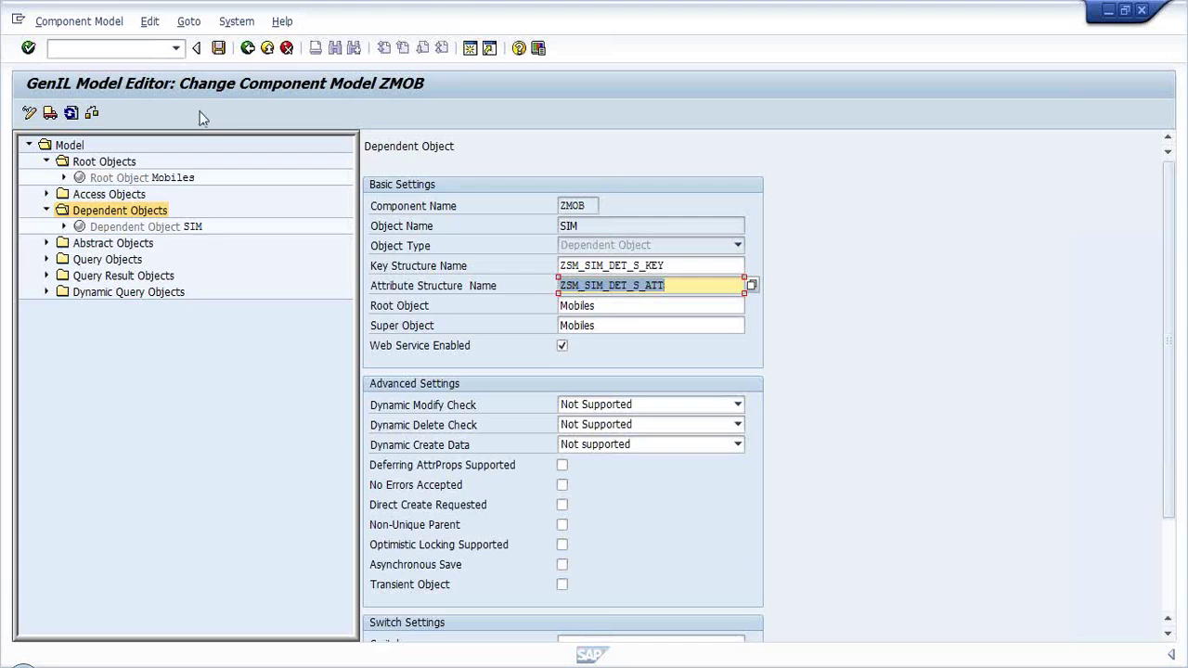
- Save the ZMOB component model
{"action": "left_click", "coordinate": [218, 47]}
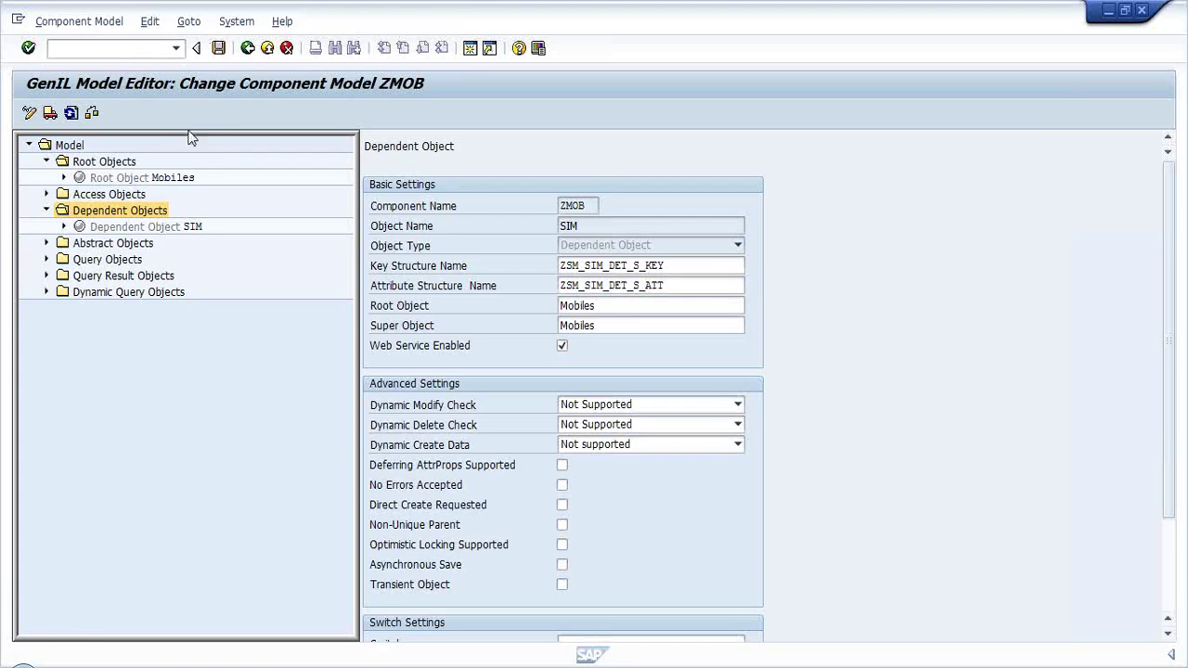
- Display the Mobiles root object's settings from the model tree
{"action": "left_click", "coordinate": [175, 181]}
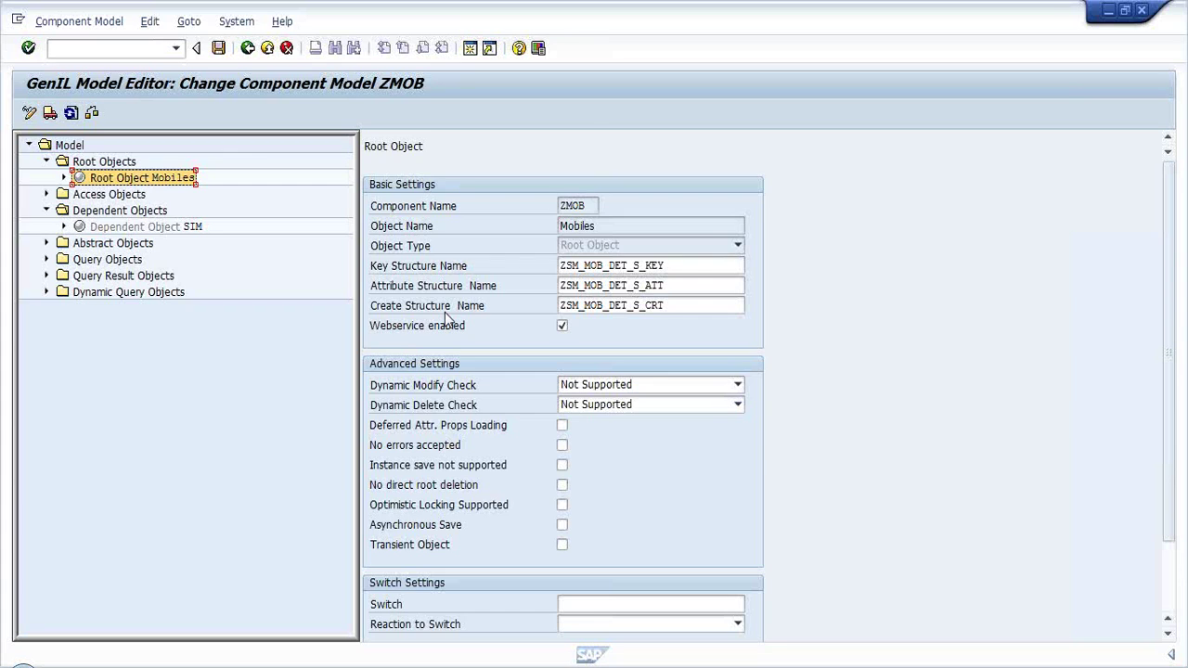
- Display dependent object SIM's details from the model tree
{"action": "left_click", "coordinate": [183, 228]}
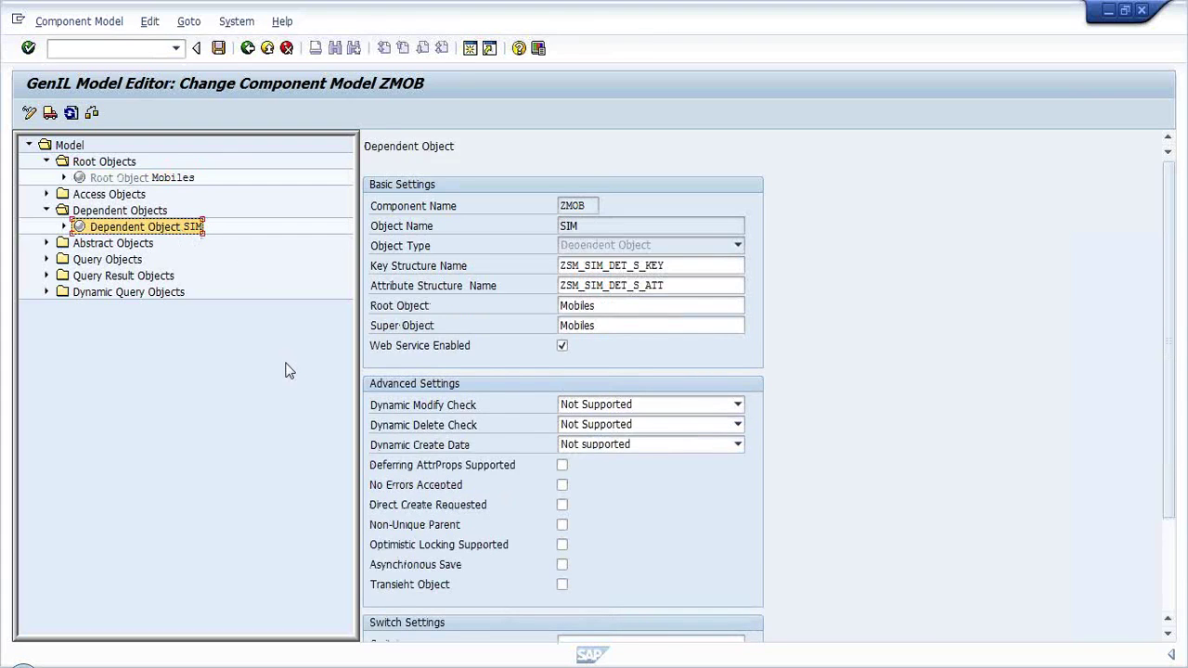
- Select the Dynamic Query Objects folder in the model tree
{"action": "left_click", "coordinate": [96, 298]}
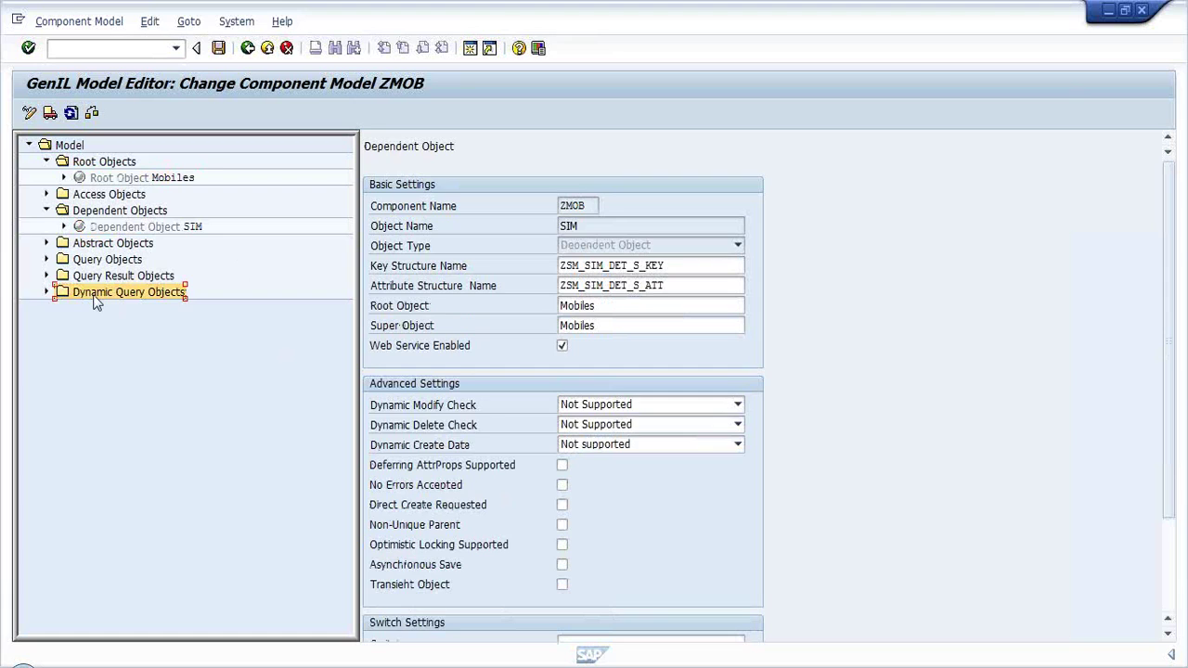